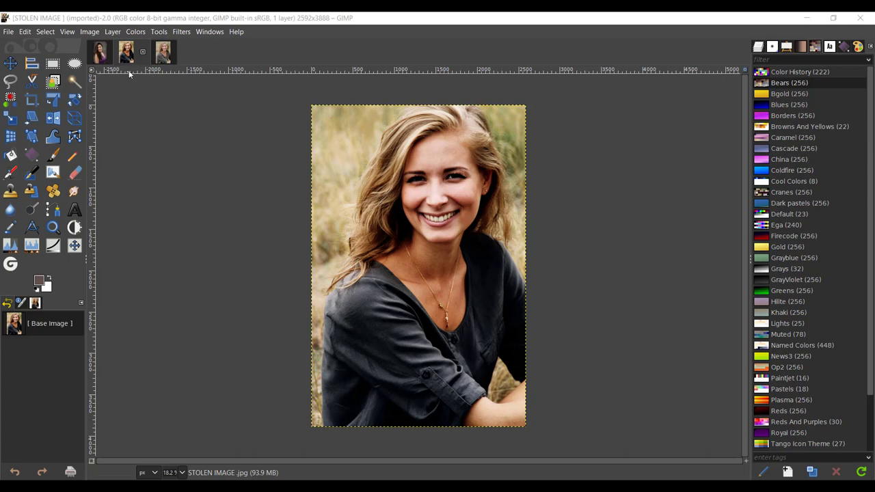
# Compare the girl-in-purple, girl-657753 and STOLEN IMAGE portraits, ending on girl-in-purple
pyautogui.click(103, 55)
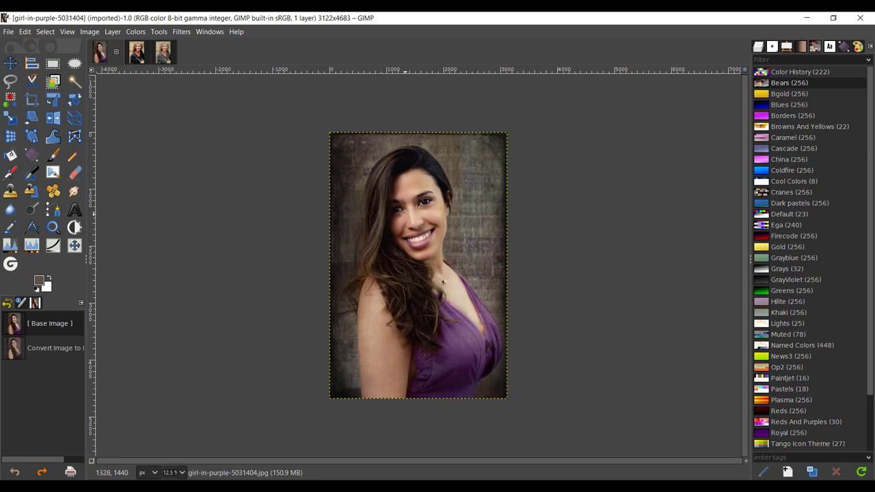
pyautogui.click(169, 60)
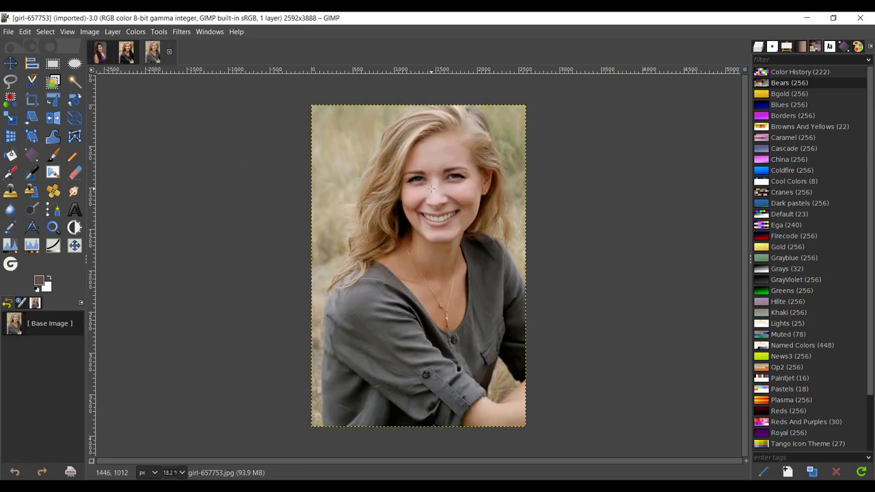
pyautogui.click(127, 52)
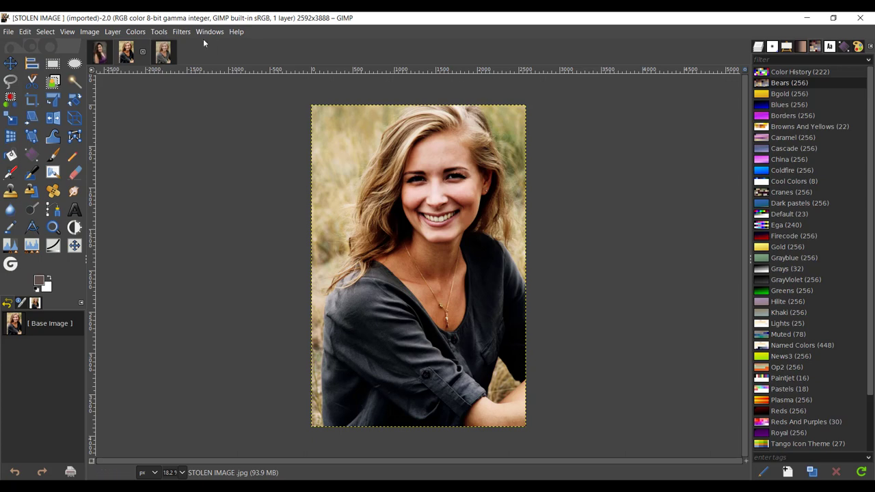
pyautogui.click(108, 55)
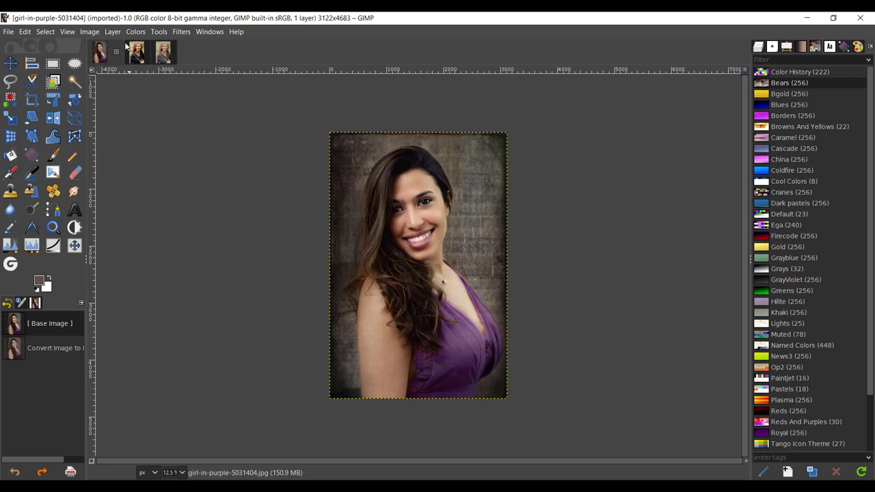
# Convert the girl-in-purple portrait to Indexed mode with a 3-colour palette and no dithering
pyautogui.click(89, 31)
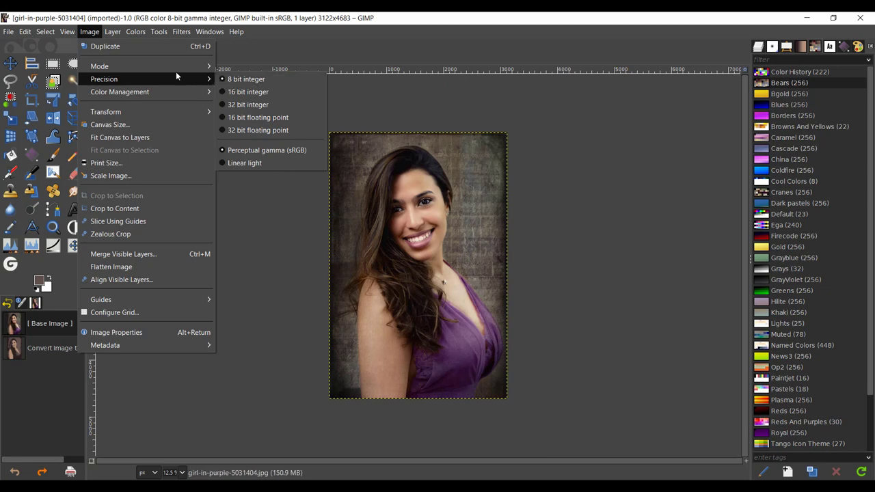
pyautogui.moveTo(164, 68)
pyautogui.click(240, 91)
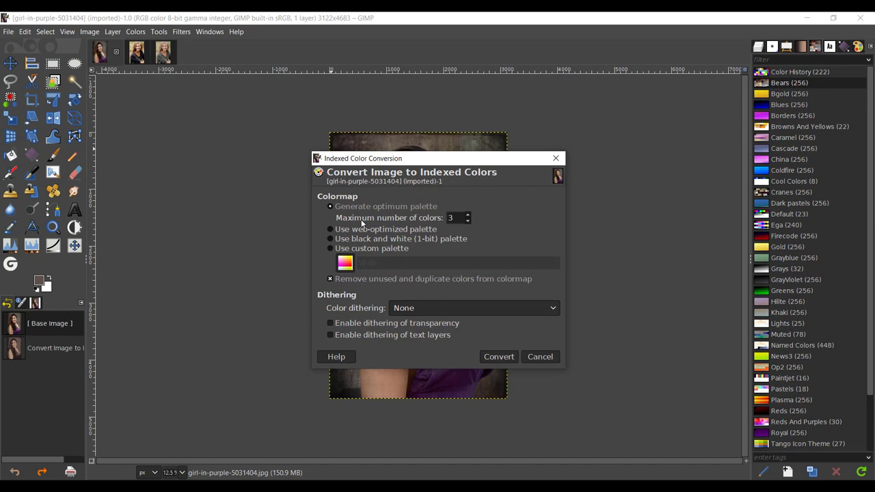
pyautogui.click(514, 358)
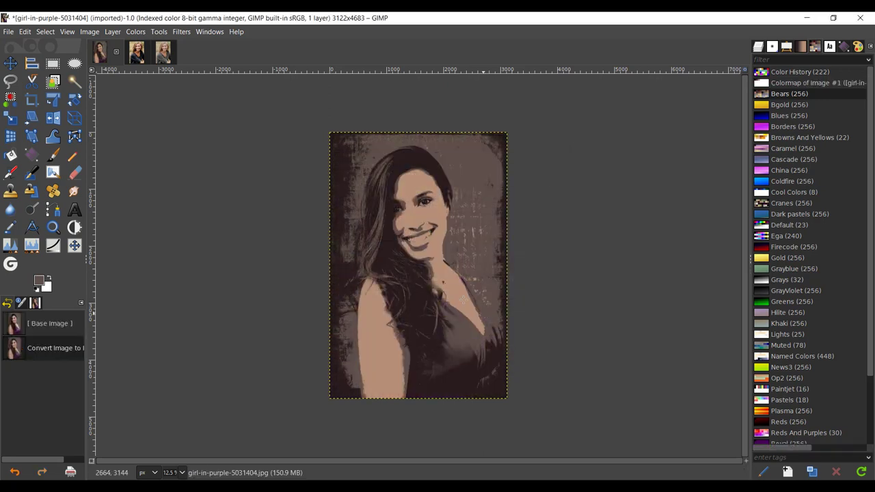
# Import the image's colormap as a new palette named 'STOLEN COLOR'
pyautogui.scroll(-1, 441, 239)
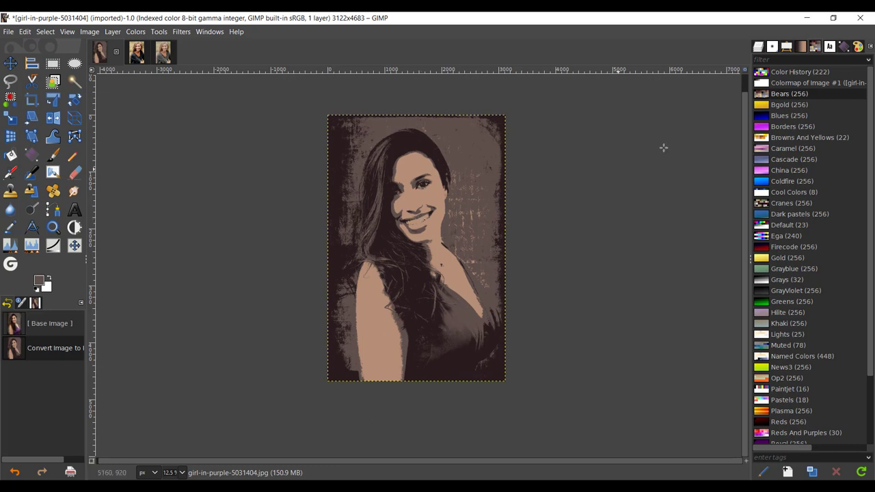
pyautogui.click(767, 83)
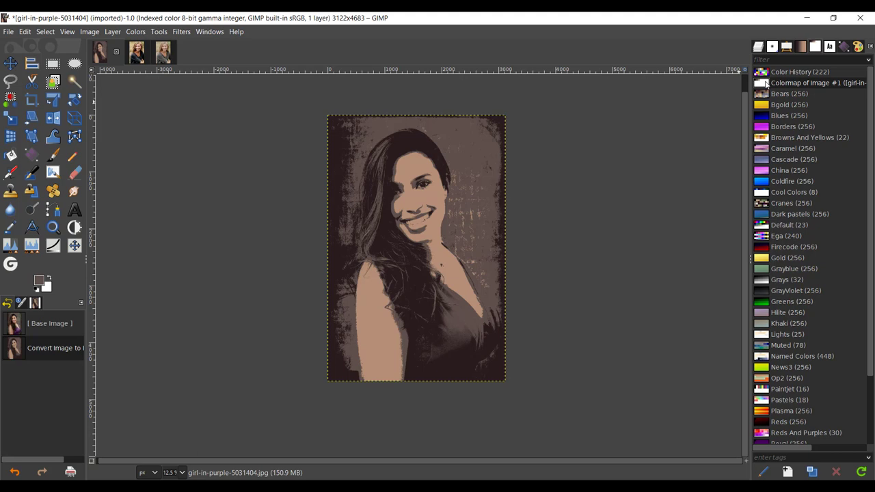
pyautogui.rightClick(766, 84)
pyautogui.click(728, 125)
pyautogui.click(623, 99)
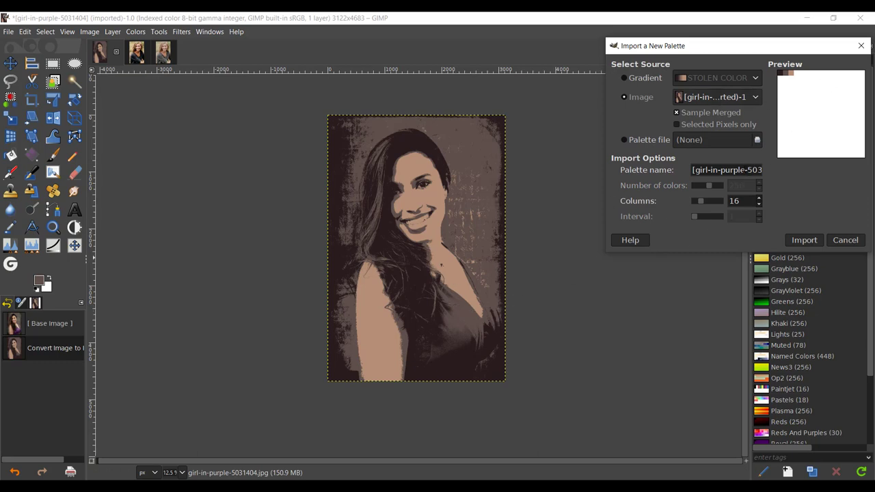
pyautogui.tripleClick(744, 170)
pyautogui.press('capslock')
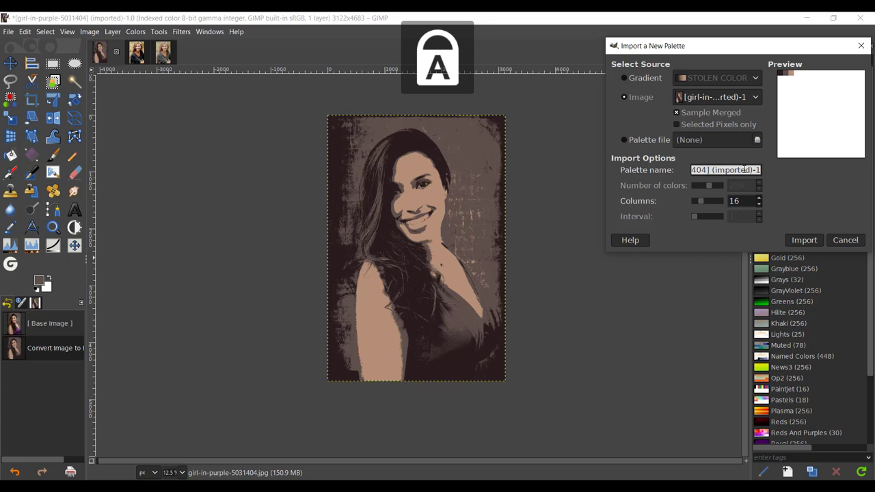
pyautogui.write('STOLEN')
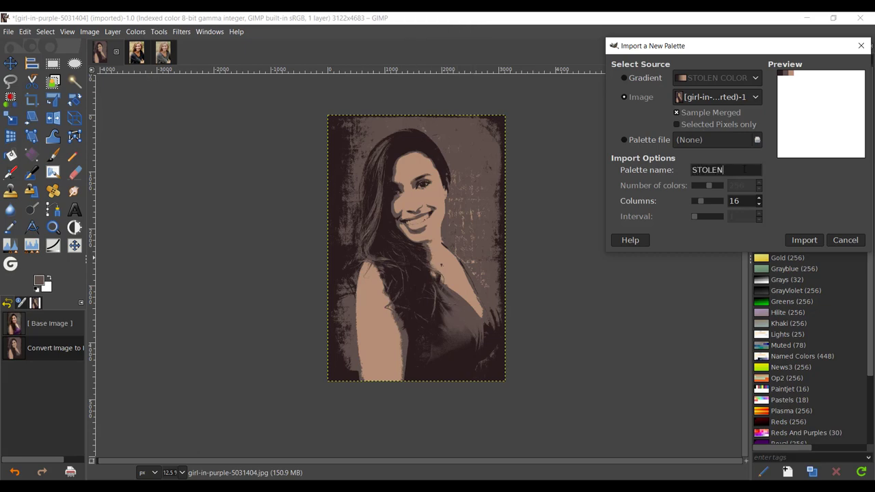
pyautogui.write(' COLOR')
pyautogui.click(795, 240)
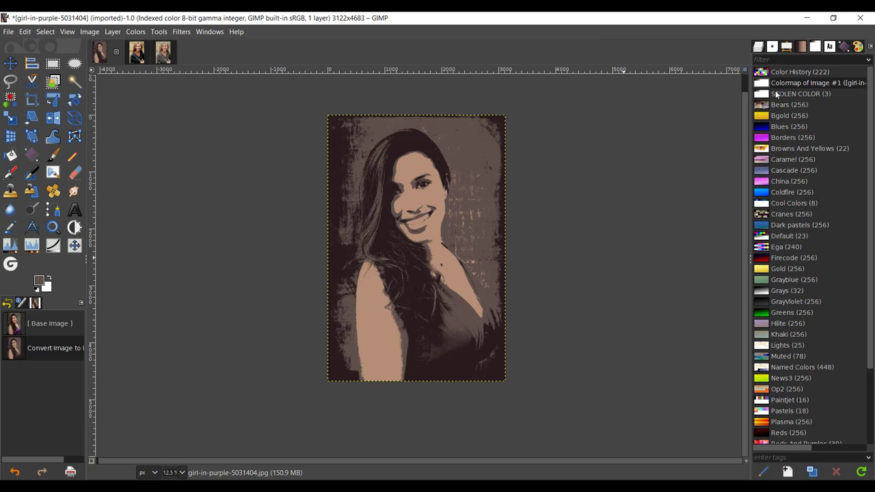
# Add two new in-between colour entries to STOLEN COLOR in the Palette Editor
pyautogui.doubleClick(764, 96)
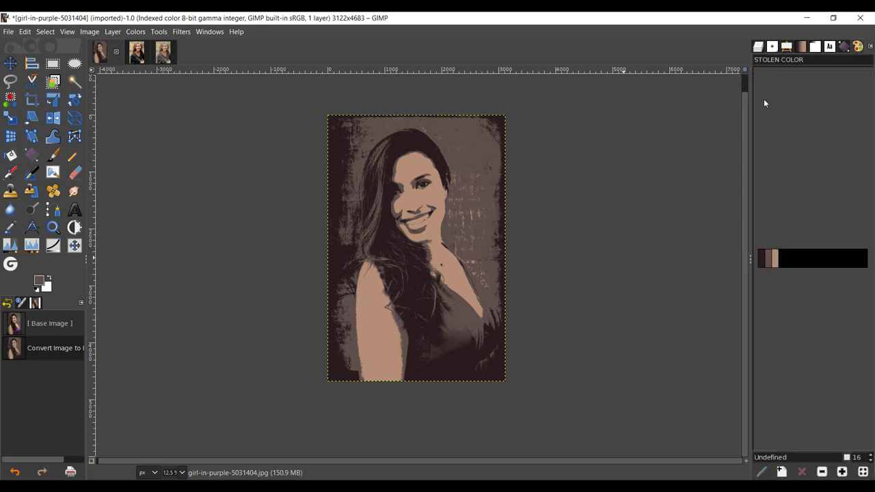
pyautogui.click(778, 259)
pyautogui.click(763, 259)
pyautogui.click(782, 473)
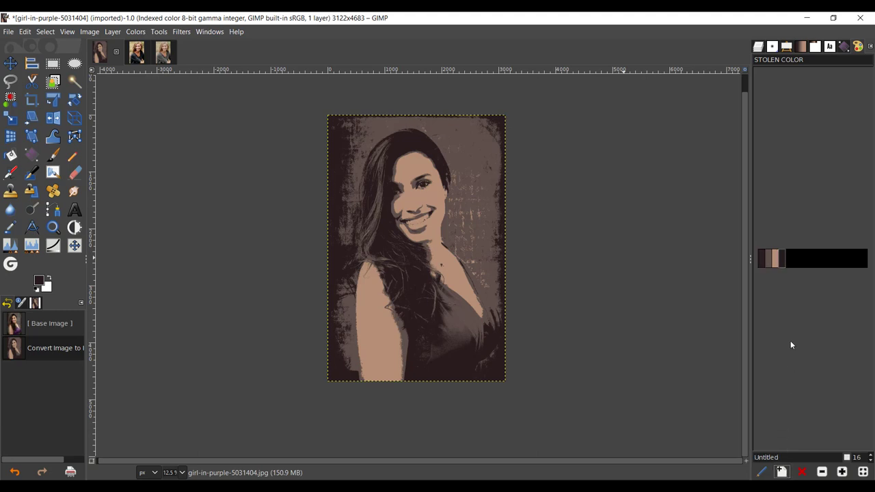
pyautogui.click(775, 264)
pyautogui.moveTo(774, 262)
pyautogui.mouseDown()
pyautogui.moveTo(786, 264)
pyautogui.moveTo(777, 272)
pyautogui.mouseUp()
pyautogui.click(783, 472)
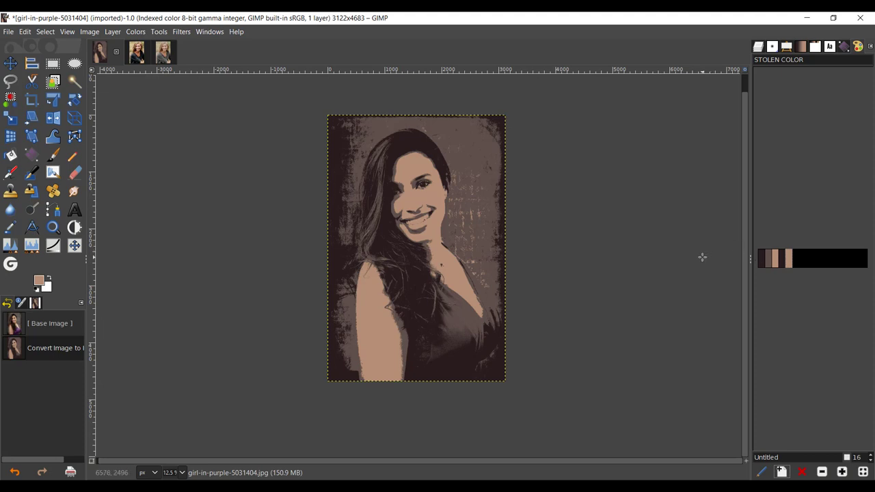
pyautogui.doubleClick(768, 253)
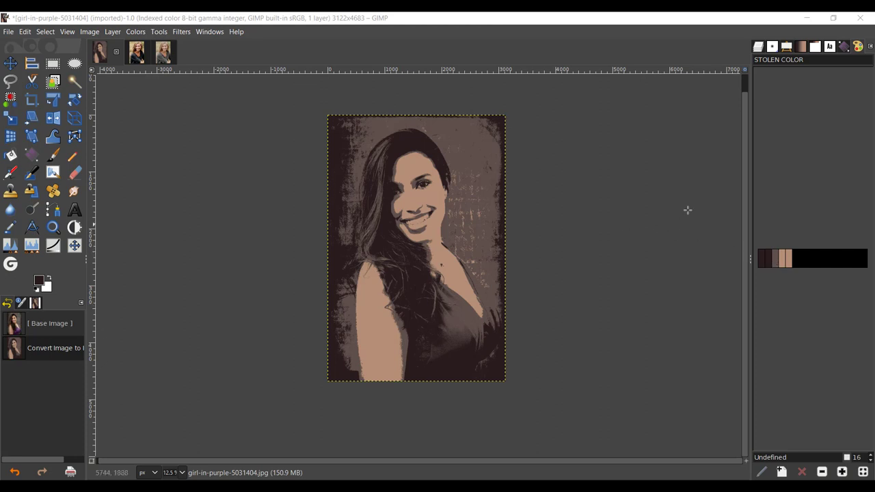
# Convert the STOLEN COLOR palette into a gradient
pyautogui.click(815, 48)
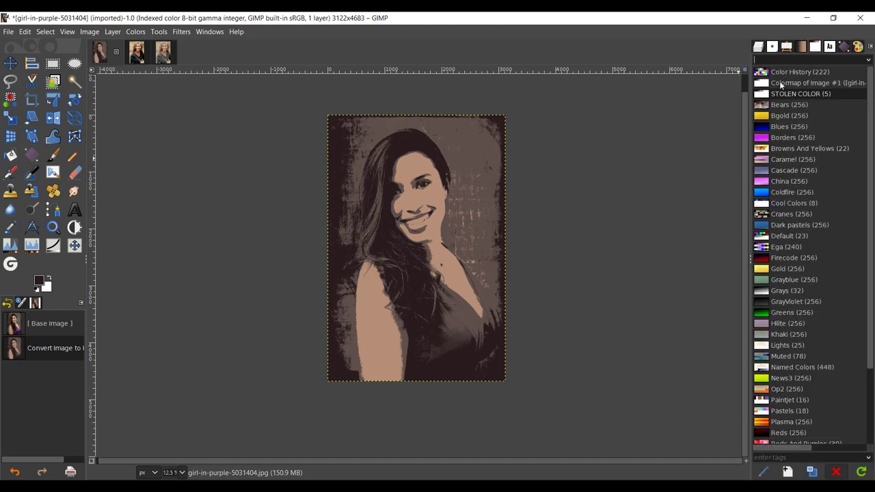
pyautogui.rightClick(766, 96)
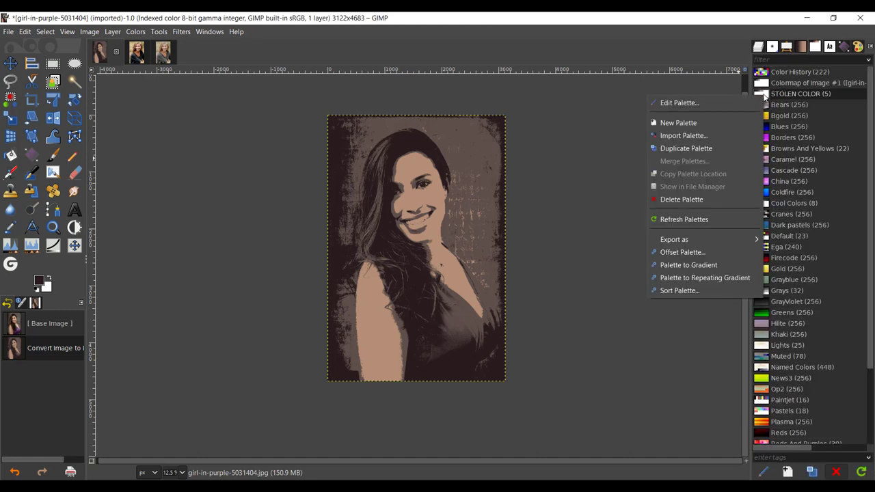
pyautogui.click(741, 266)
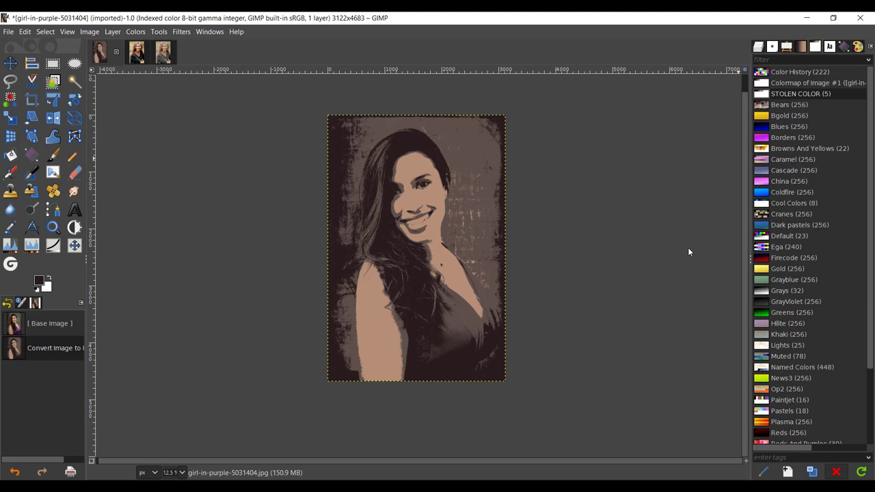
# Open the STOLEN COLOR #1 gradient in the Gradient Editor and shift a stop to darken it
pyautogui.click(804, 49)
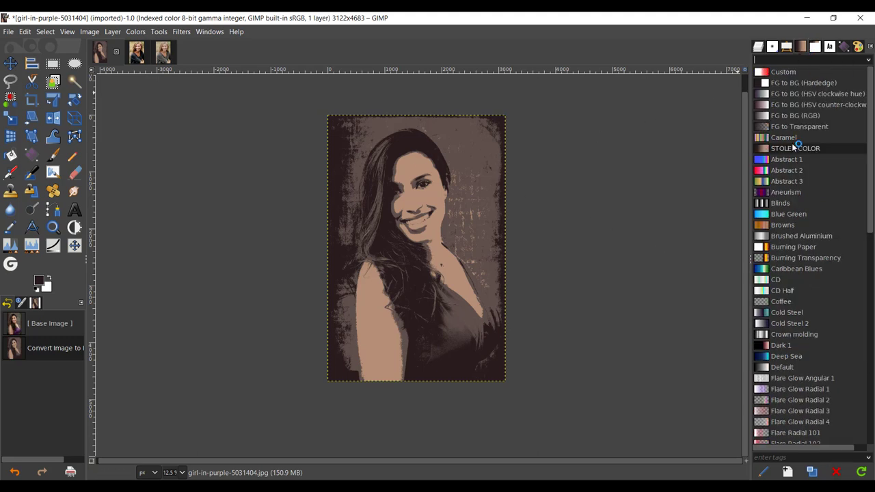
pyautogui.doubleClick(772, 149)
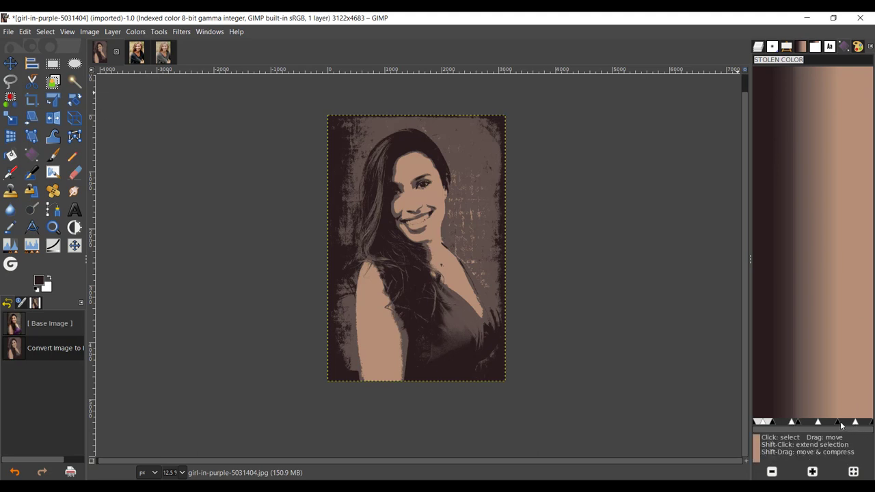
pyautogui.moveTo(839, 425); pyautogui.dragTo(836, 422)
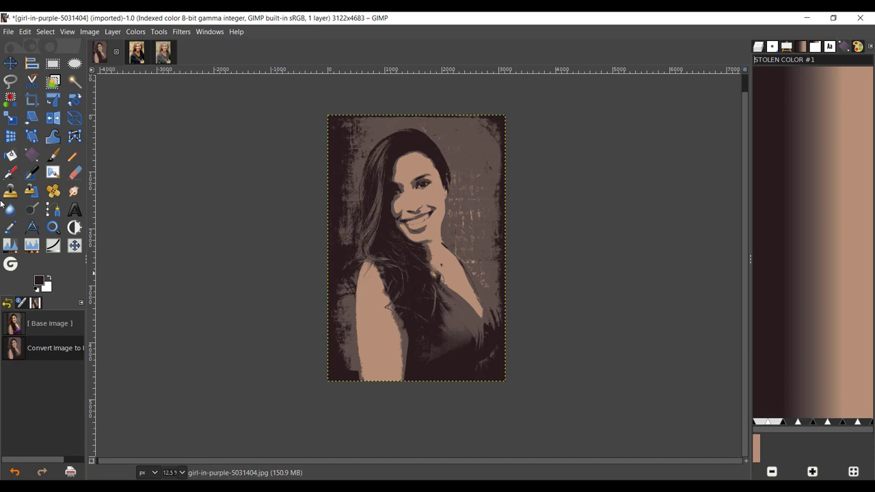
# Sample the tan skin tone from the arm and save it to the foreground colour history
pyautogui.click(10, 227)
pyautogui.scroll(2, 354, 374)
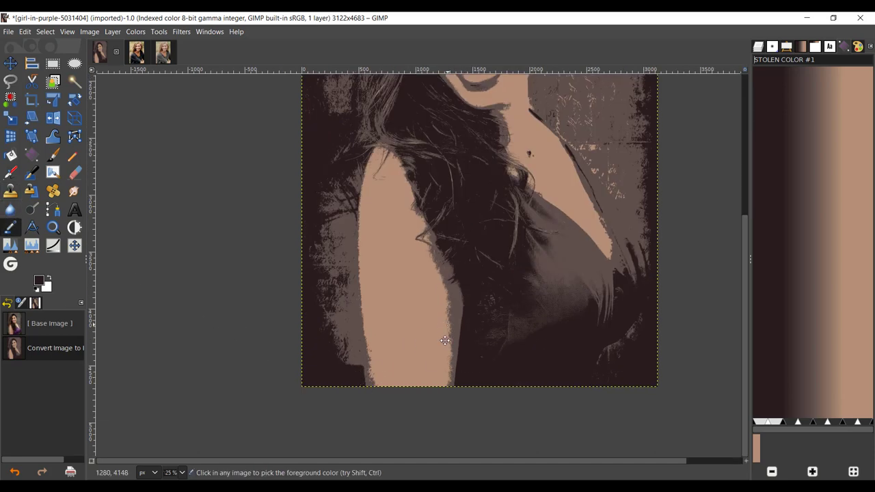
pyautogui.hscroll(4, 445, 338)
pyautogui.scroll(2, 445, 339)
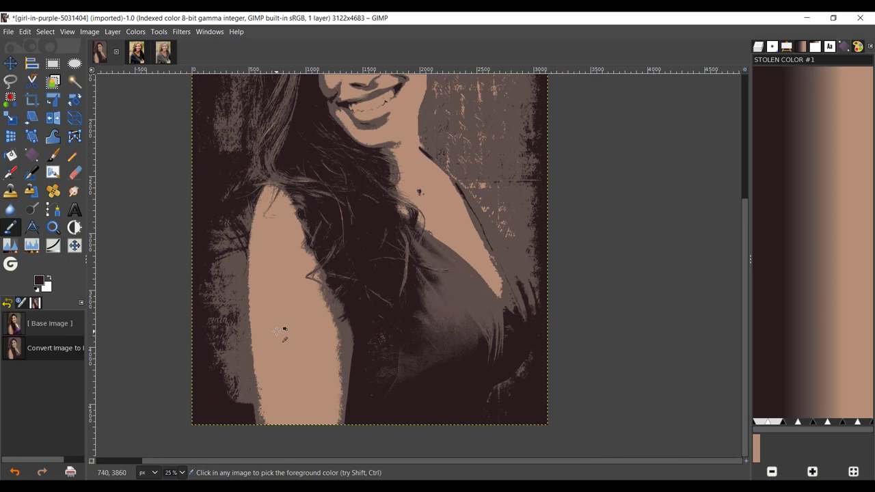
pyautogui.click(278, 333)
pyautogui.scroll(3, 376, 127)
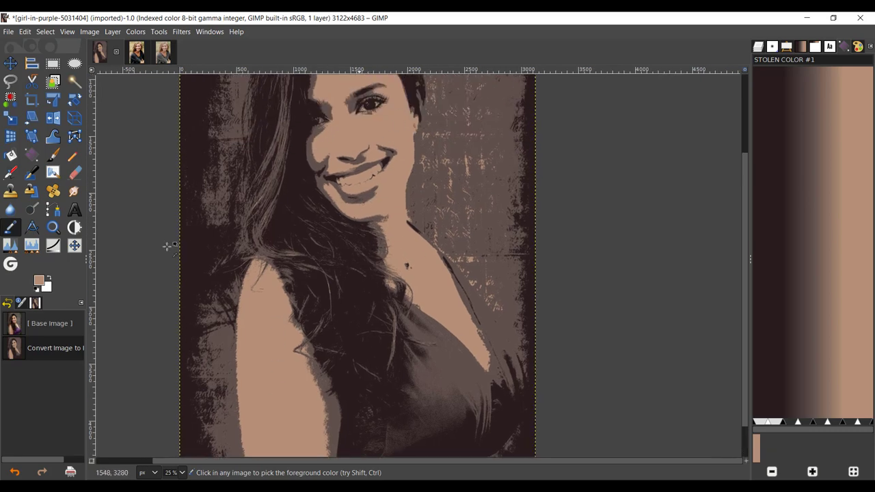
pyautogui.click(39, 280)
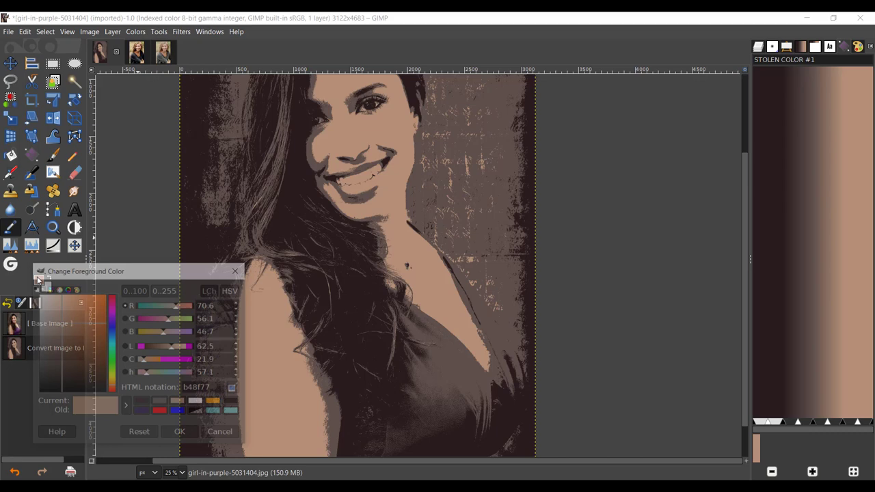
pyautogui.click(126, 407)
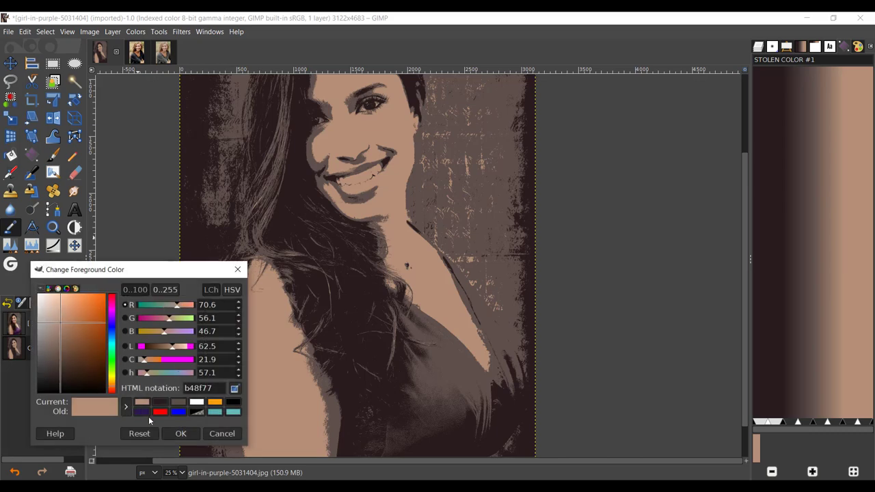
pyautogui.click(180, 434)
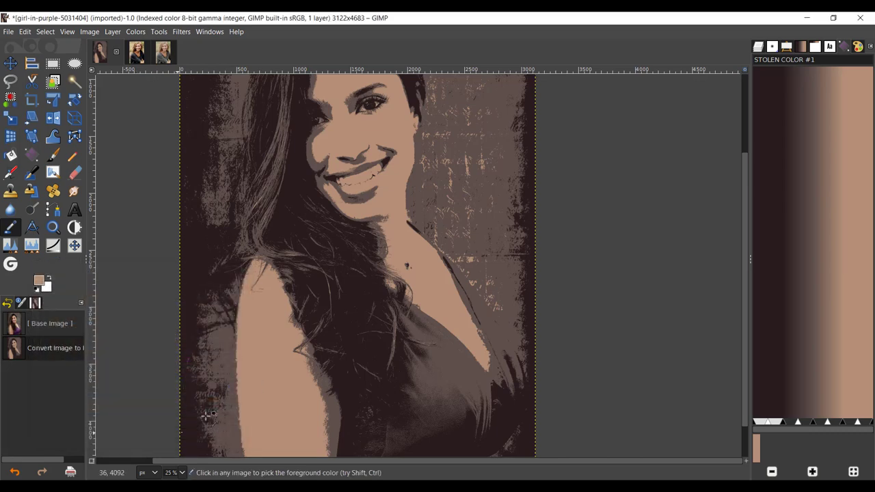
# Sample the greyish brown 5f504b and add it to the colour history
pyautogui.scroll(2, 396, 367)
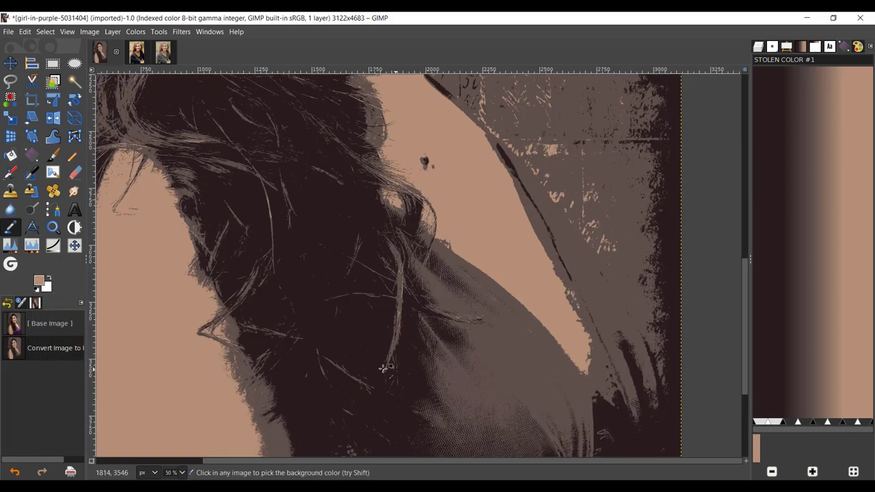
pyautogui.click(356, 329)
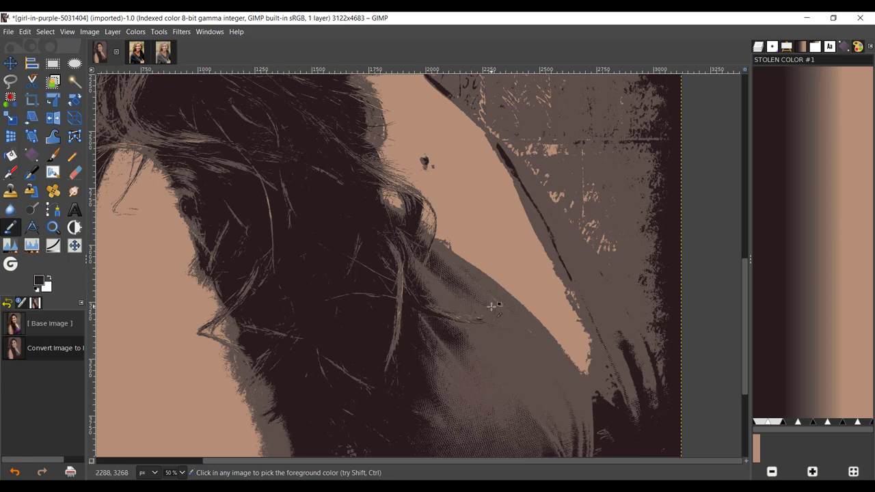
pyautogui.click(503, 344)
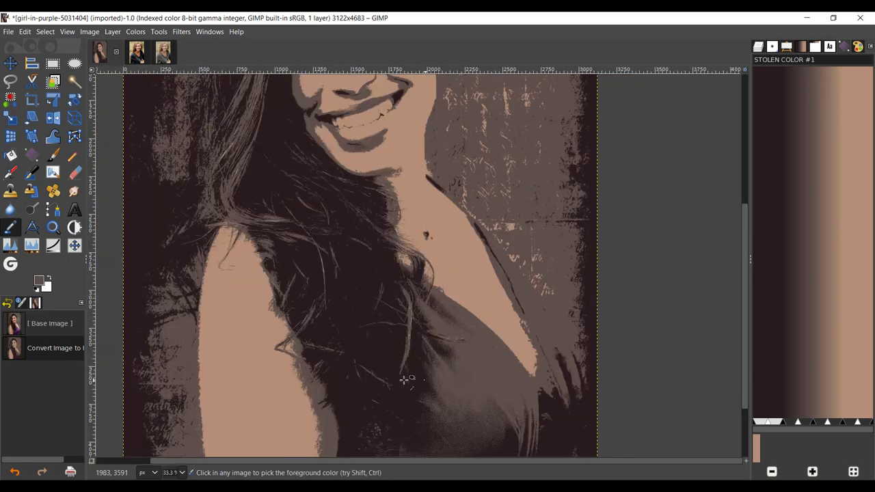
pyautogui.scroll(-1, 411, 380)
pyautogui.click(39, 281)
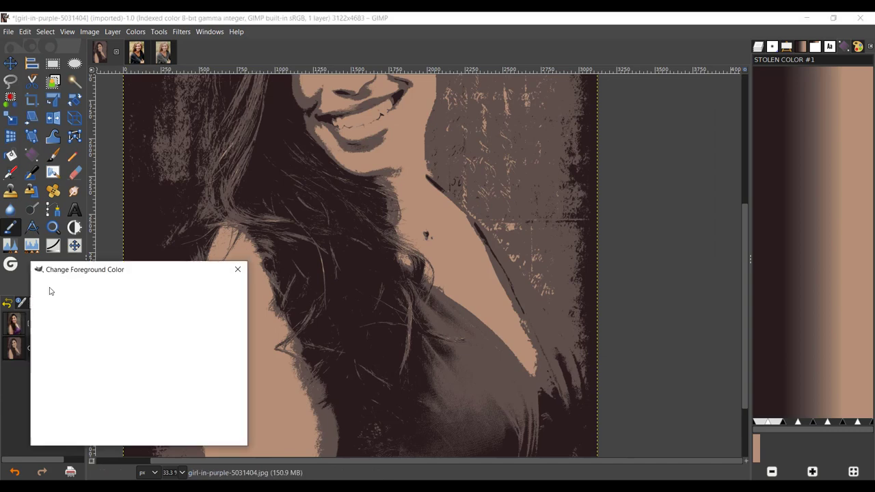
pyautogui.click(125, 408)
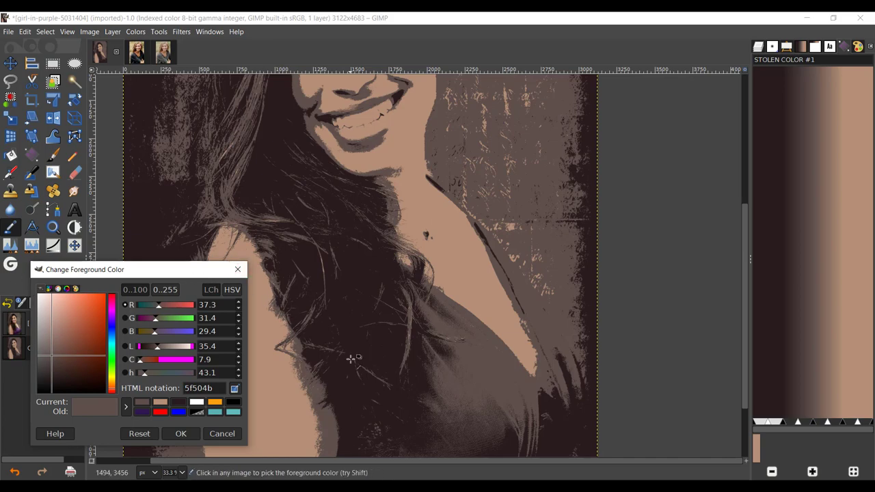
# Sample the near-black hair tone 291d1e and add it to the colour history
pyautogui.scroll(4, 353, 353)
pyautogui.click(336, 283)
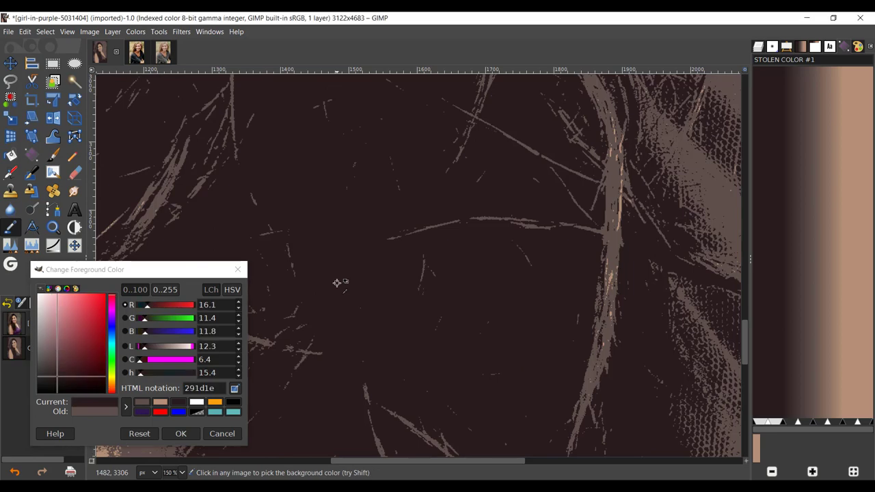
pyautogui.scroll(-3, 338, 283)
pyautogui.click(125, 408)
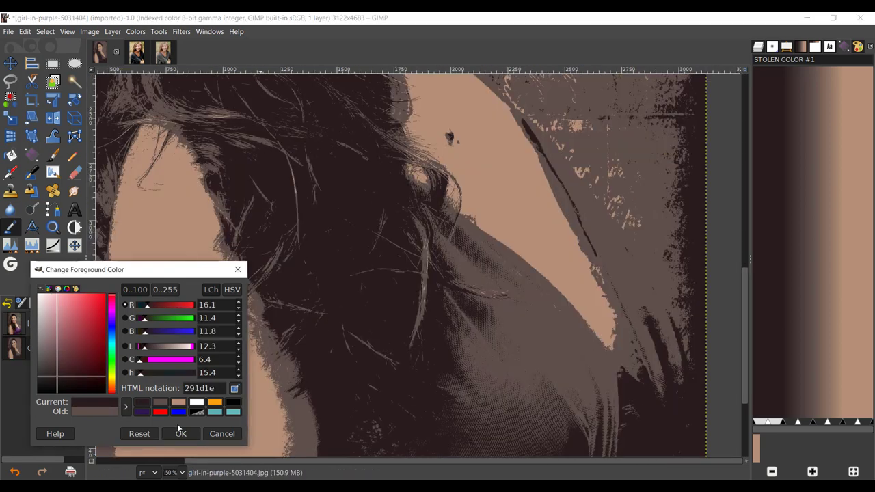
pyautogui.click(181, 434)
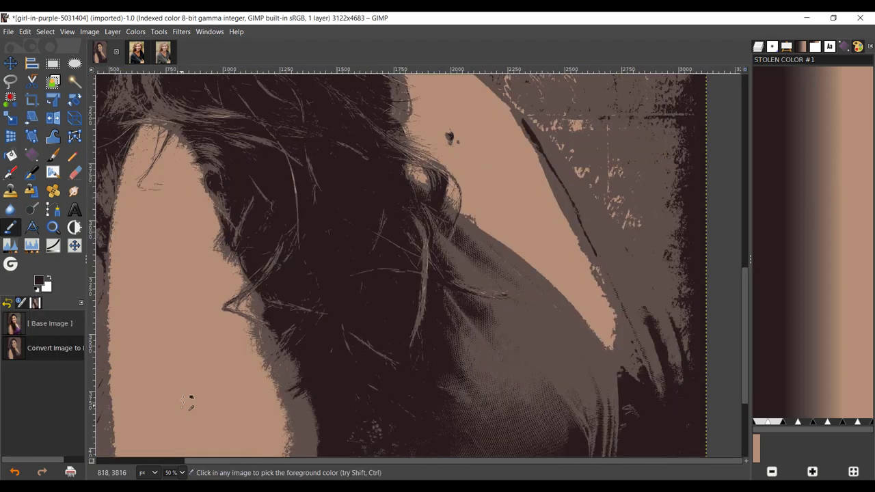
pyautogui.scroll(-1, 190, 393)
pyautogui.scroll(-8, 190, 393)
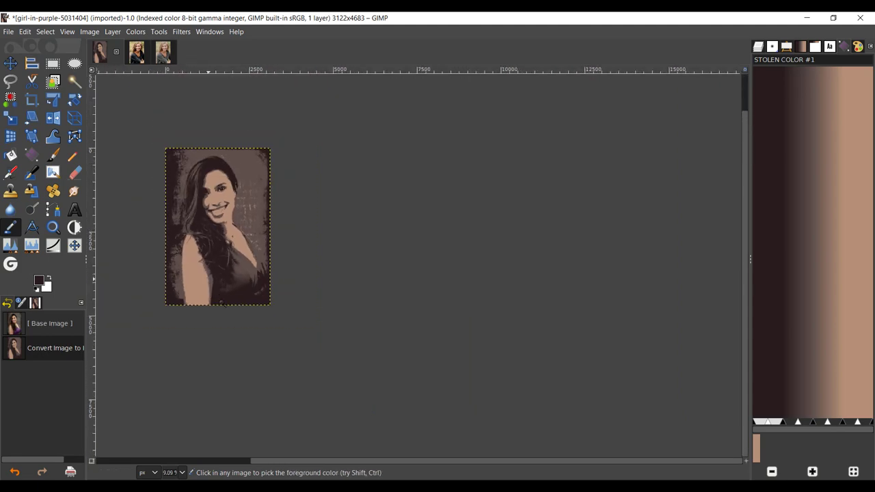
pyautogui.scroll(4, 226, 271)
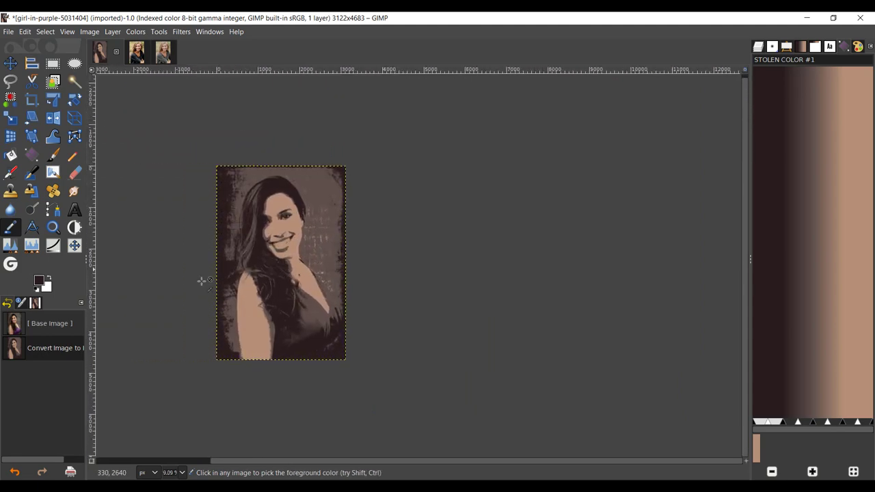
pyautogui.click(39, 283)
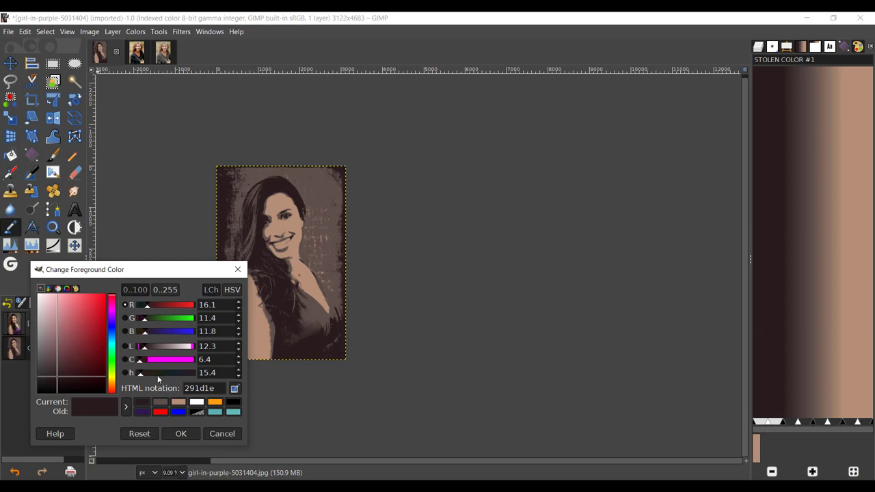
# Restore tan b48f77 as foreground and move a gradient stop to position 0.7148
pyautogui.click(178, 403)
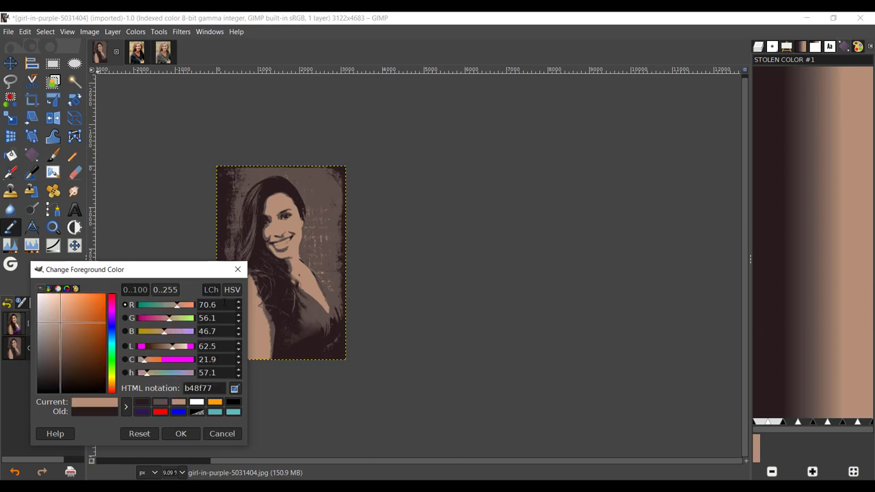
pyautogui.click(225, 292)
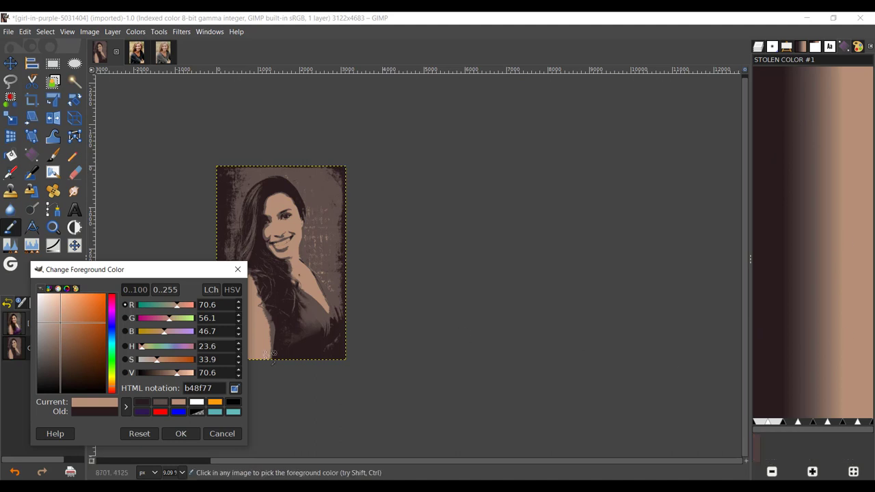
pyautogui.click(845, 427)
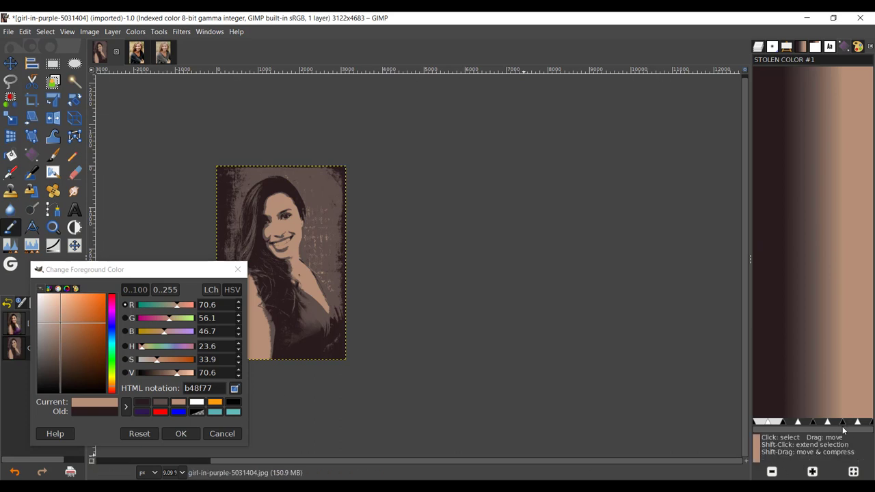
pyautogui.moveTo(843, 426); pyautogui.dragTo(840, 428)
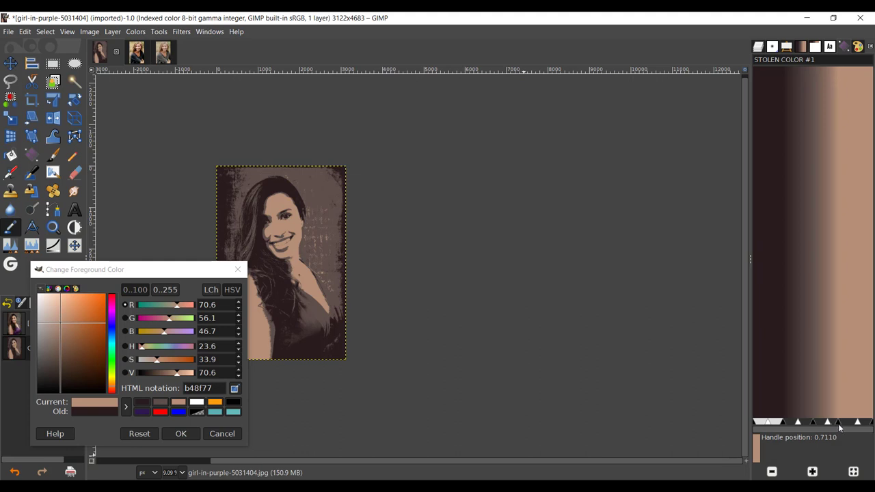
pyautogui.moveTo(839, 426); pyautogui.dragTo(838, 427)
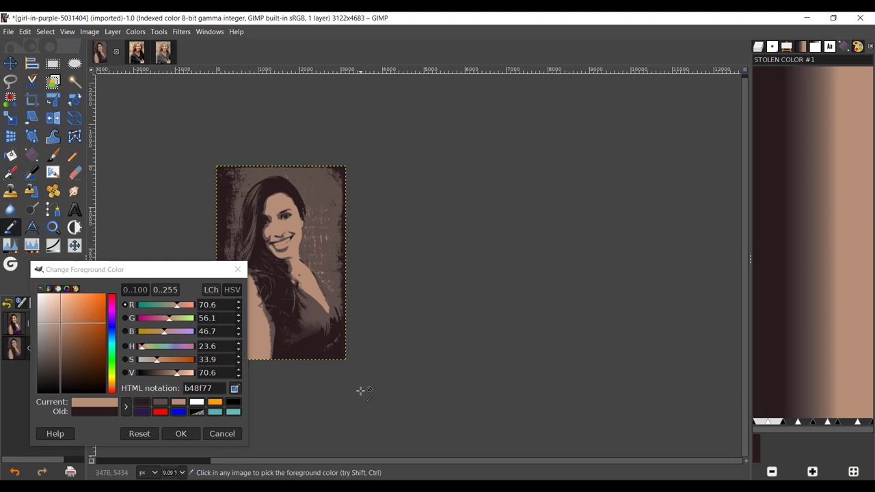
# Re-center the rightmost segment's midpoint and shift it to 0.5285
pyautogui.click(848, 422)
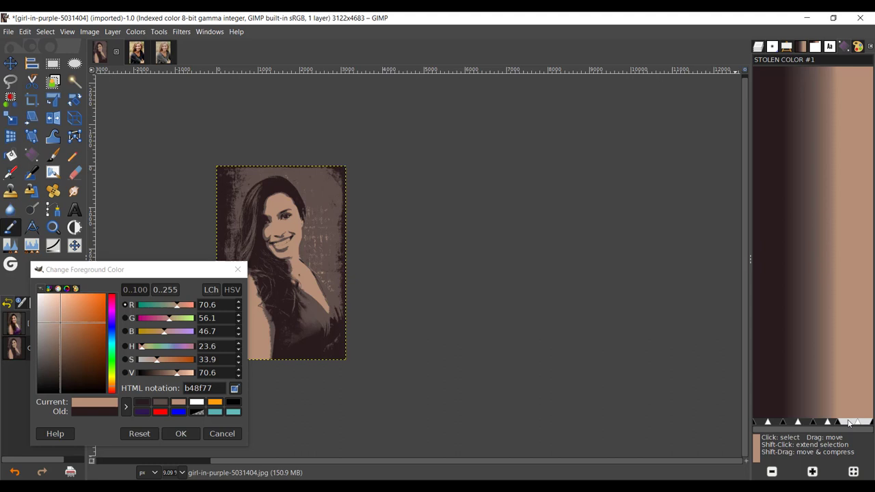
pyautogui.rightClick(849, 422)
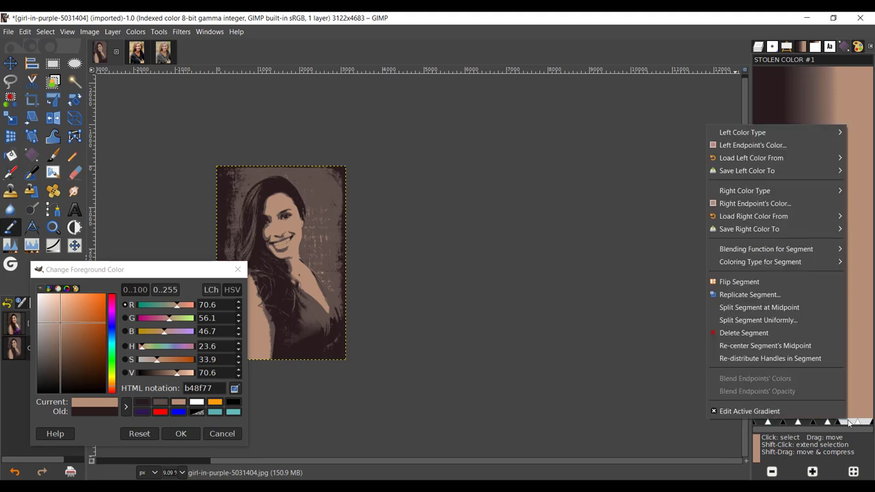
pyautogui.click(772, 346)
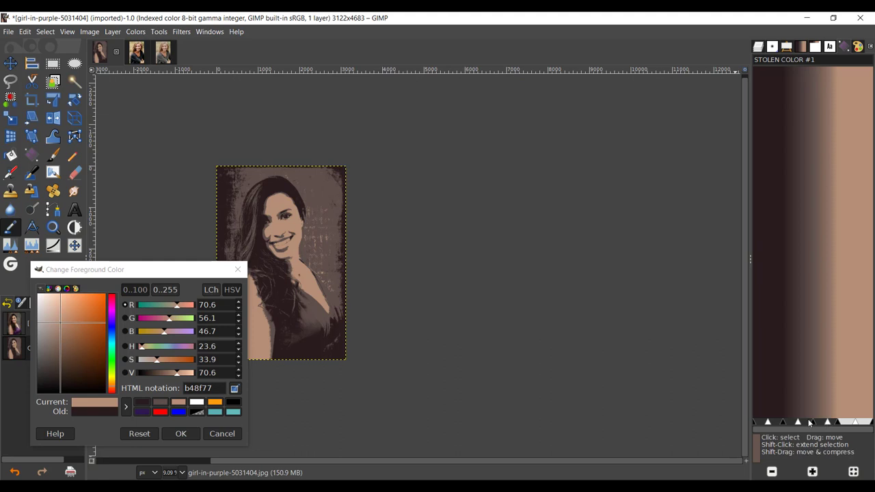
pyautogui.moveTo(812, 424)
pyautogui.mouseDown()
pyautogui.moveTo(821, 426)
pyautogui.moveTo(813, 424)
pyautogui.mouseUp()
# Move the left segment's dark handle to 0.1635 and re-center its midpoint
pyautogui.click(781, 422)
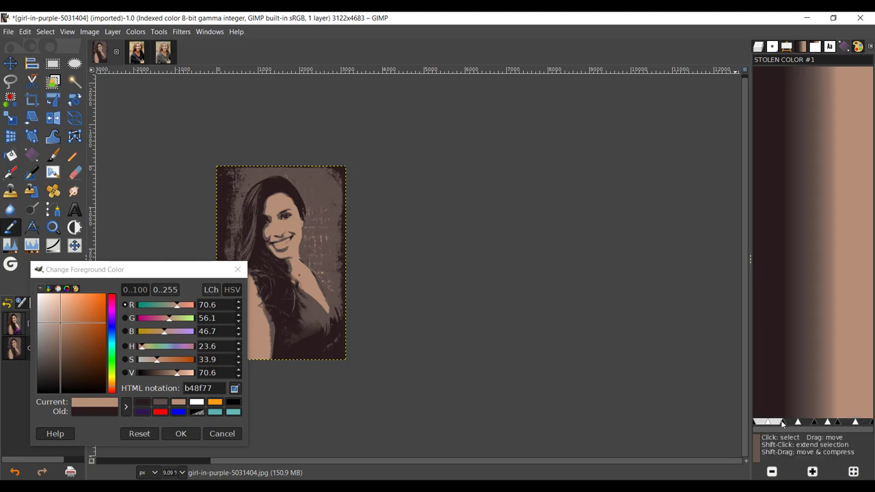
pyautogui.click(143, 404)
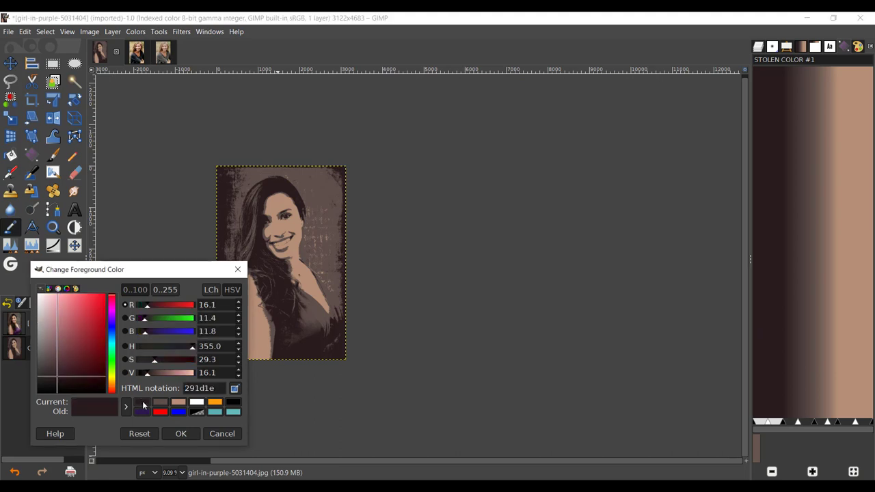
pyautogui.click(781, 424)
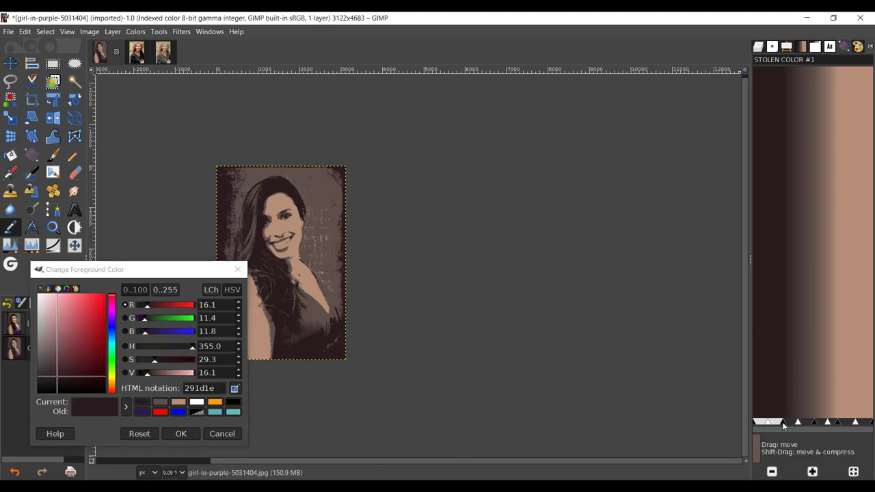
pyautogui.moveTo(784, 425)
pyautogui.mouseDown()
pyautogui.moveTo(762, 424)
pyautogui.moveTo(773, 427)
pyautogui.mouseUp()
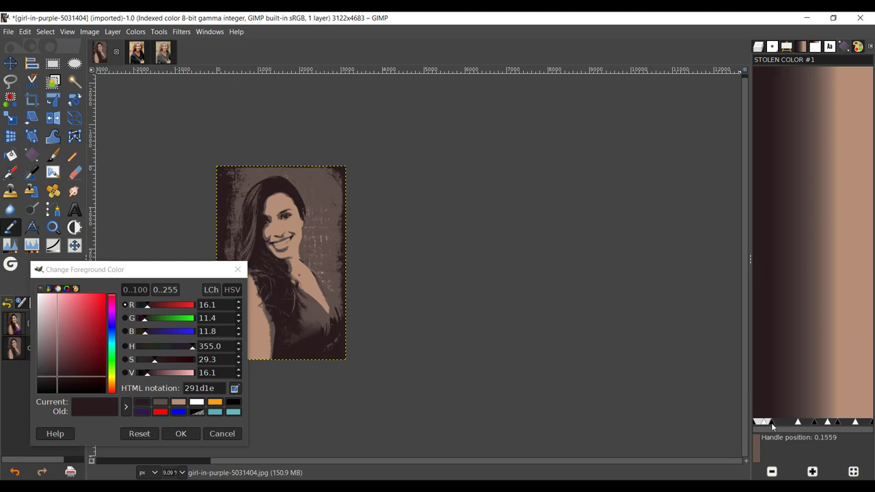
pyautogui.moveTo(772, 427); pyautogui.dragTo(773, 428)
pyautogui.moveTo(773, 426); pyautogui.dragTo(773, 426)
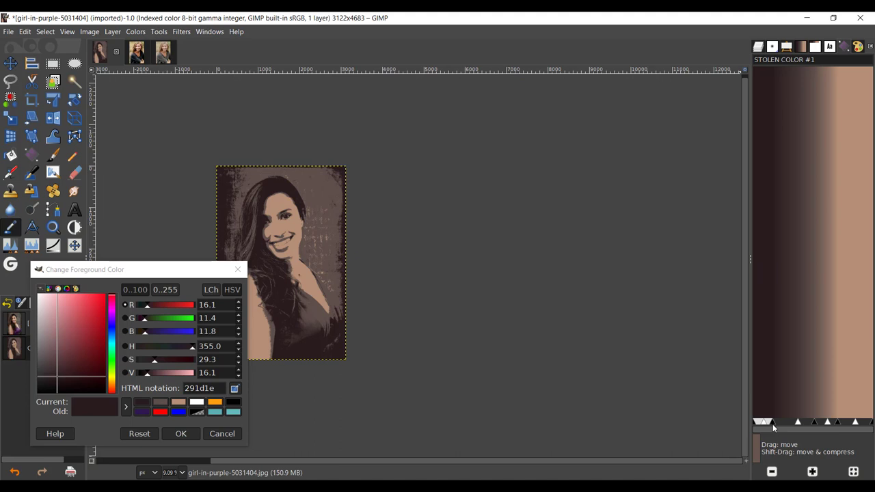
pyautogui.rightClick(765, 424)
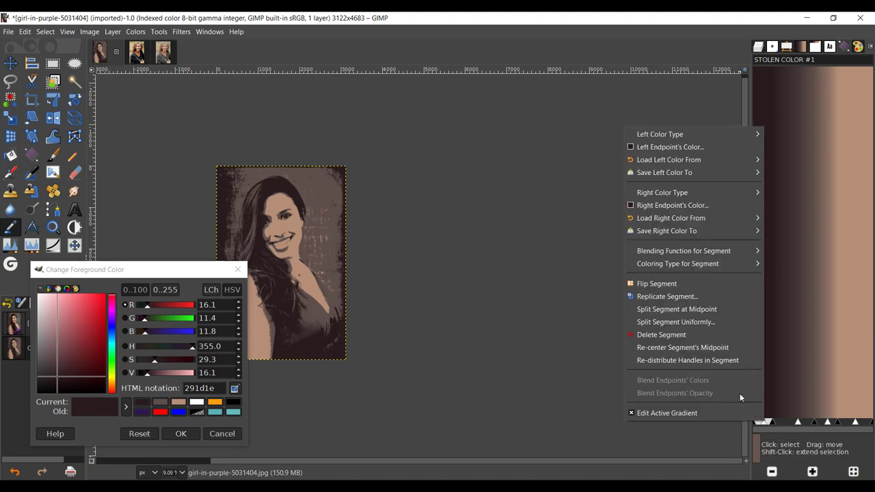
pyautogui.click(691, 348)
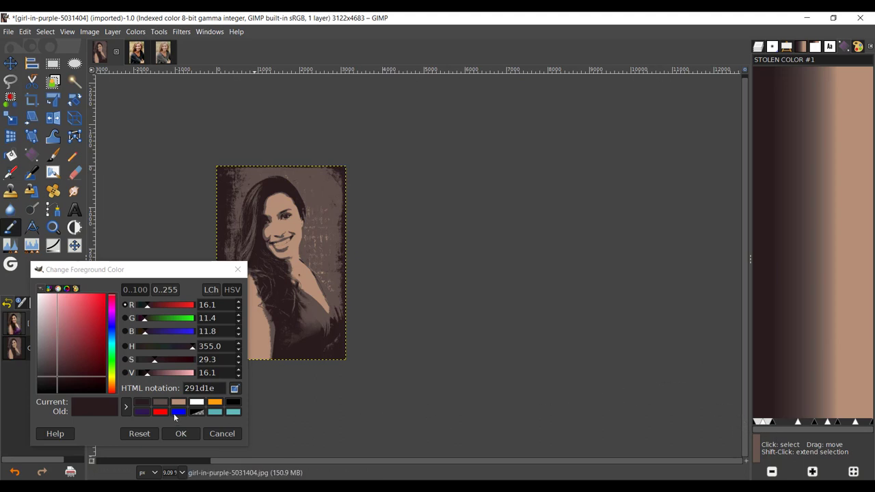
# Move a STOLEN COLOR #1 stop left and shift its segment midpoint
pyautogui.click(156, 404)
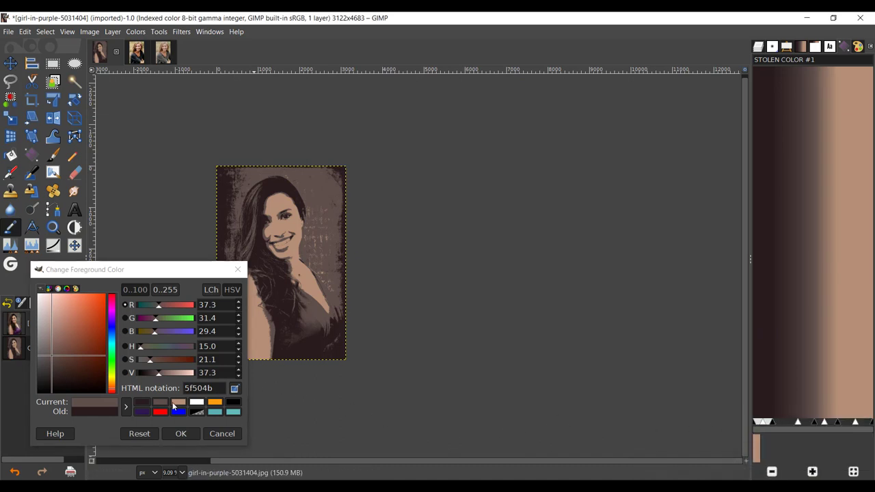
pyautogui.click(163, 403)
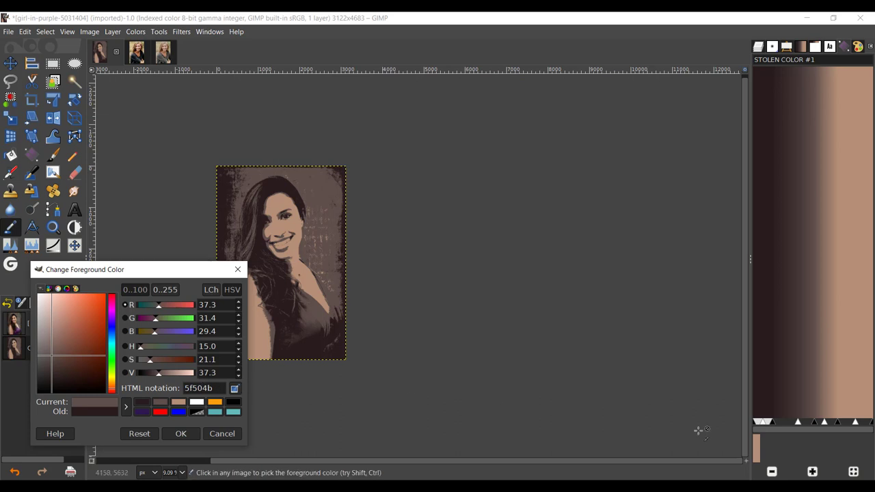
pyautogui.click(826, 423)
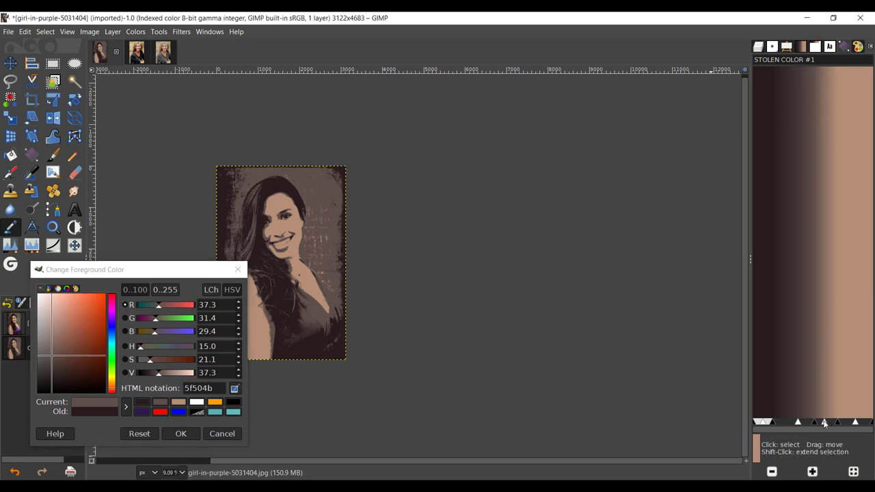
pyautogui.moveTo(827, 424); pyautogui.dragTo(790, 424)
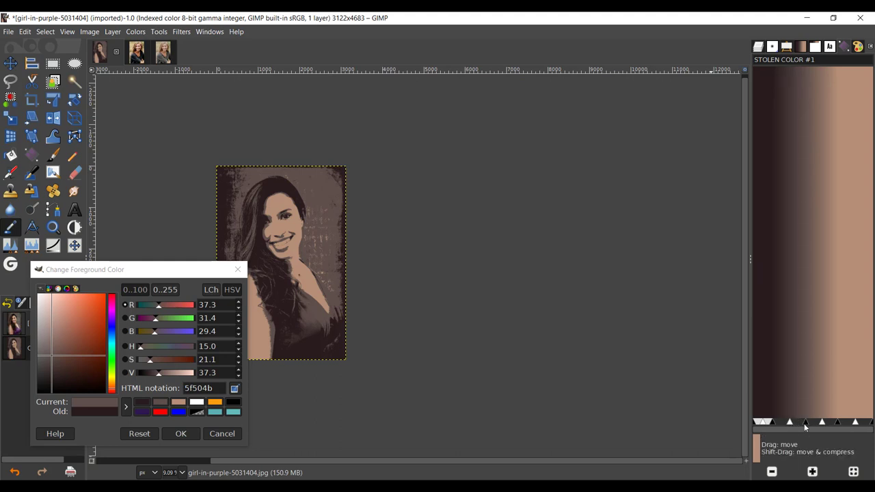
pyautogui.click(803, 427)
pyautogui.moveTo(803, 425)
pyautogui.mouseDown()
pyautogui.moveTo(814, 425)
pyautogui.moveTo(781, 424)
pyautogui.moveTo(836, 422)
pyautogui.moveTo(798, 428)
pyautogui.mouseUp()
# Re-center the midpoint of the adjusted gradient segment
pyautogui.click(802, 422)
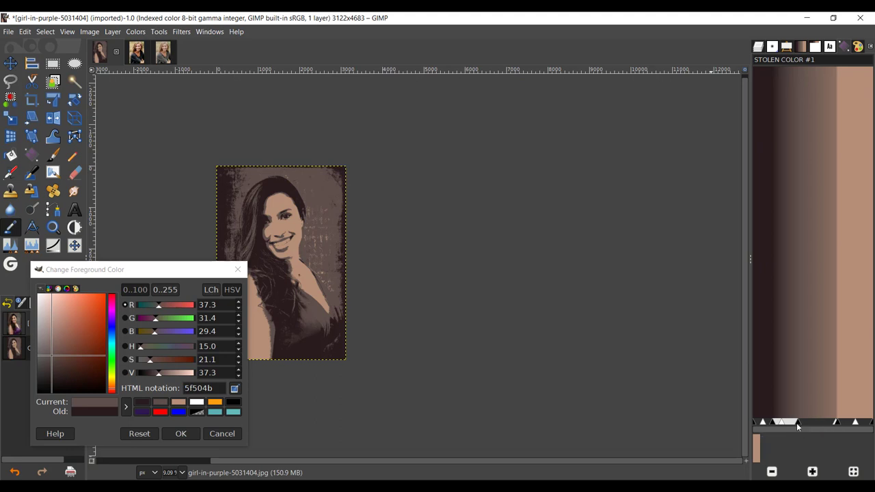
pyautogui.rightClick(791, 425)
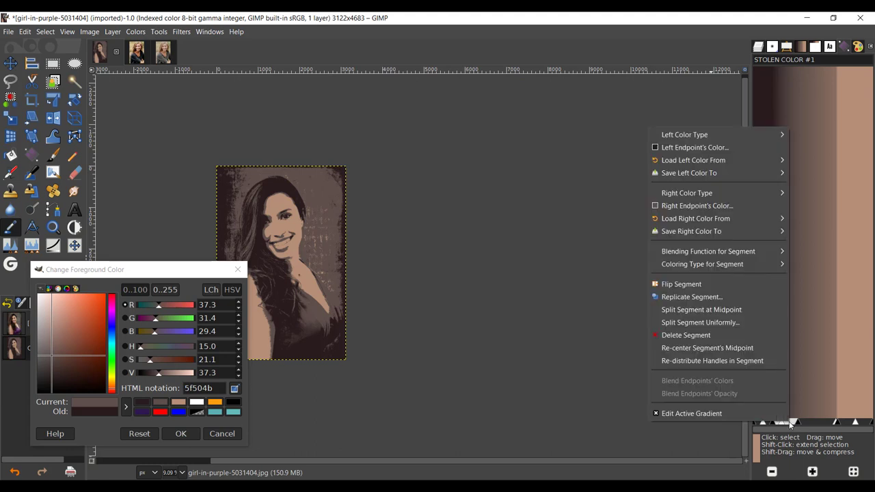
pyautogui.click(726, 350)
pyautogui.click(816, 420)
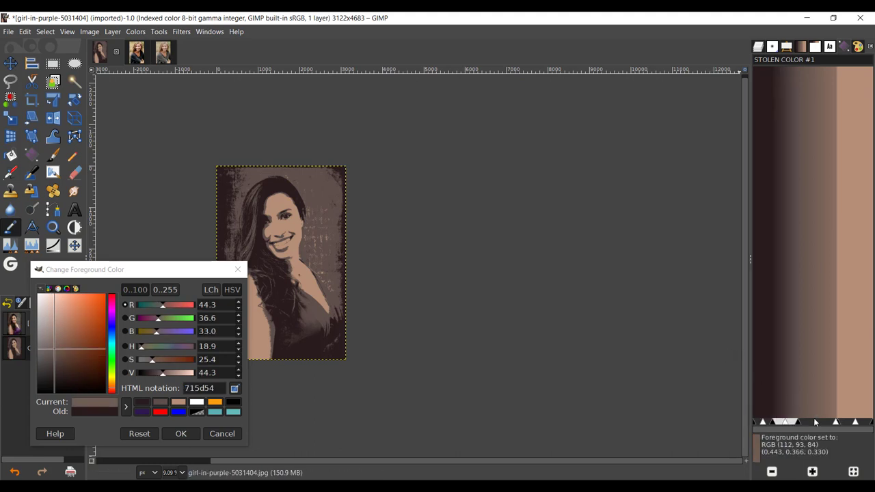
pyautogui.click(820, 424)
pyautogui.rightClick(819, 424)
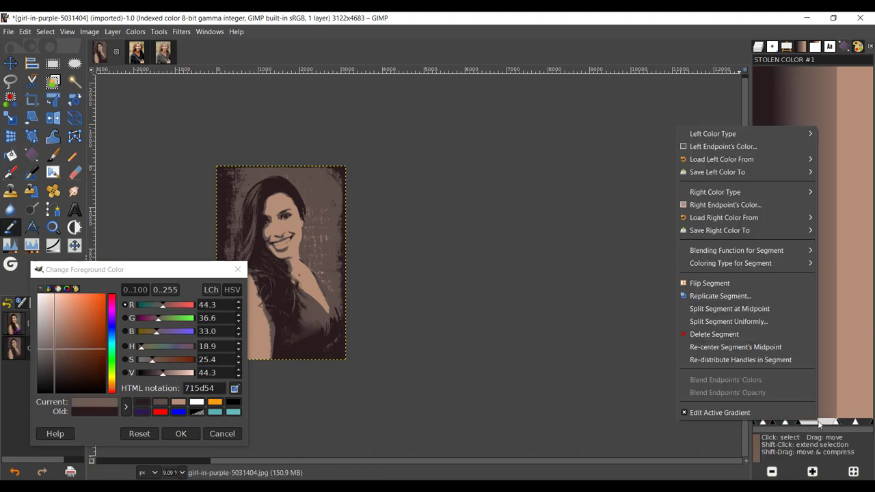
pyautogui.click(751, 347)
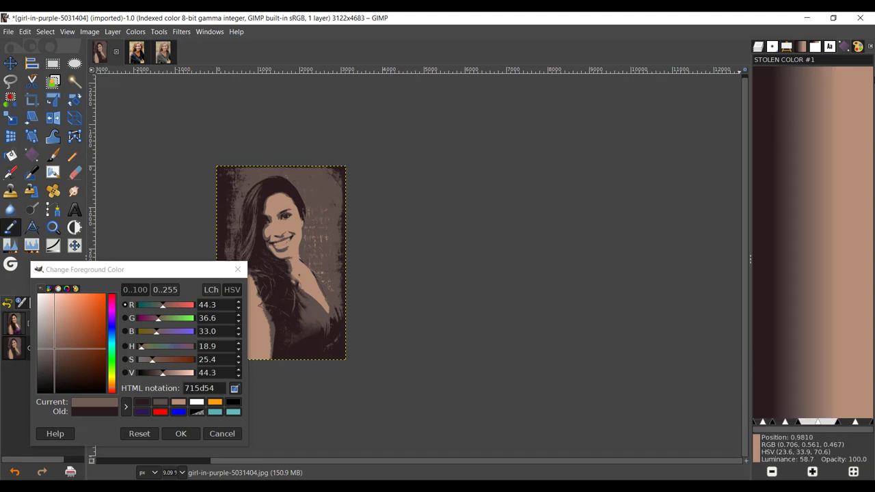
# Switch to the girl-657753 portrait and duplicate its photo layer
pyautogui.click(163, 54)
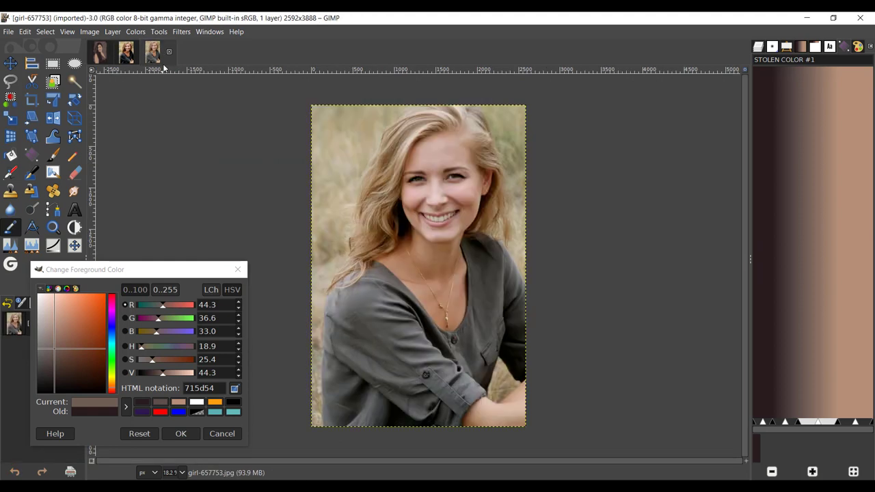
pyautogui.click(237, 269)
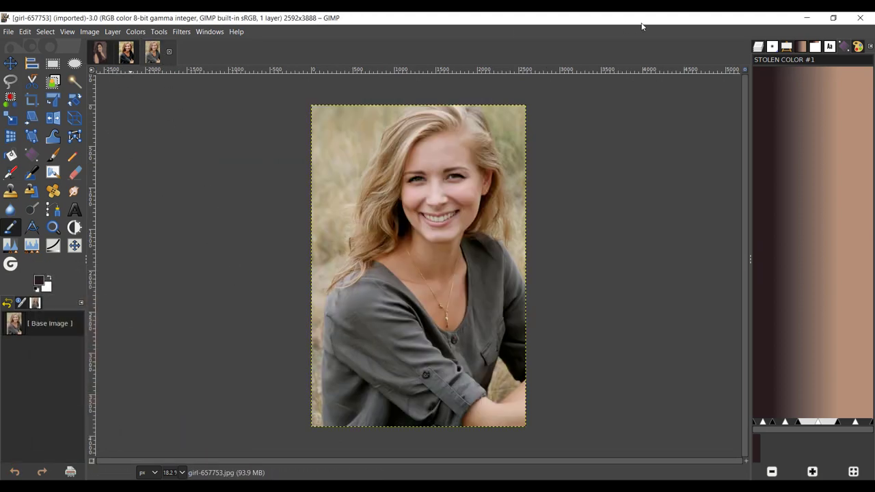
pyautogui.click(759, 47)
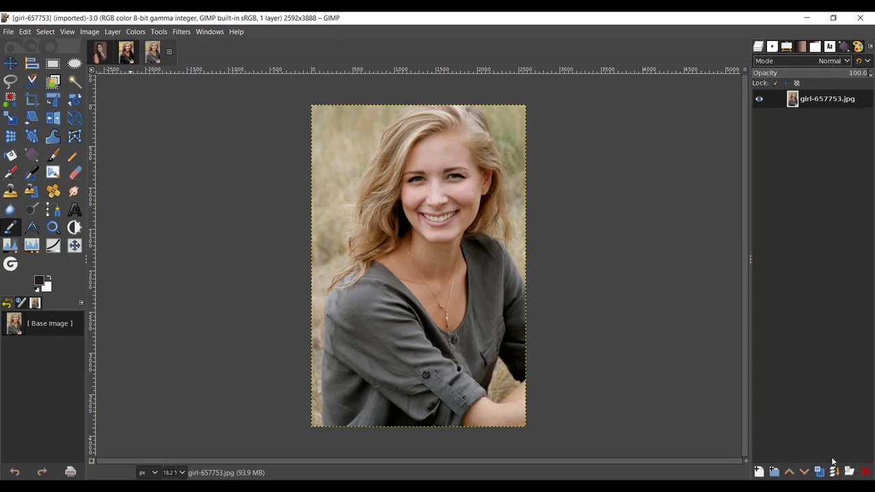
pyautogui.click(820, 472)
# Rename the copied layer to 'GRADIENT MAP'
pyautogui.click(809, 101)
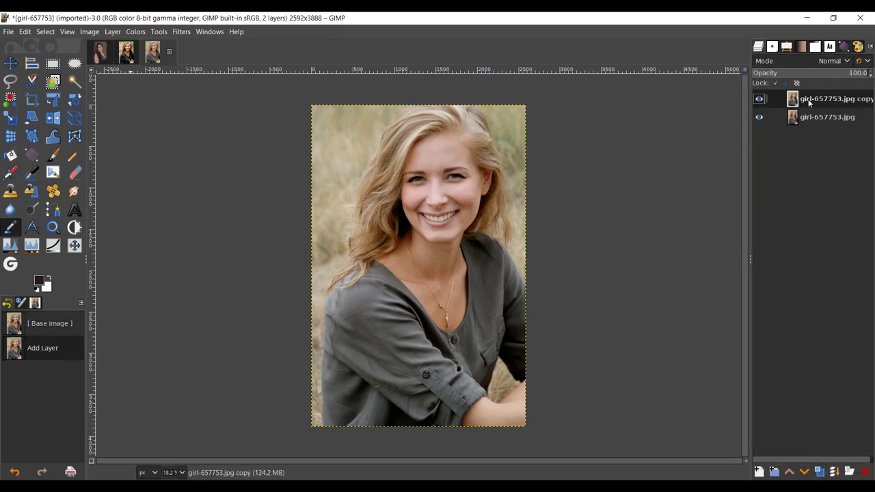
pyautogui.doubleClick(809, 100)
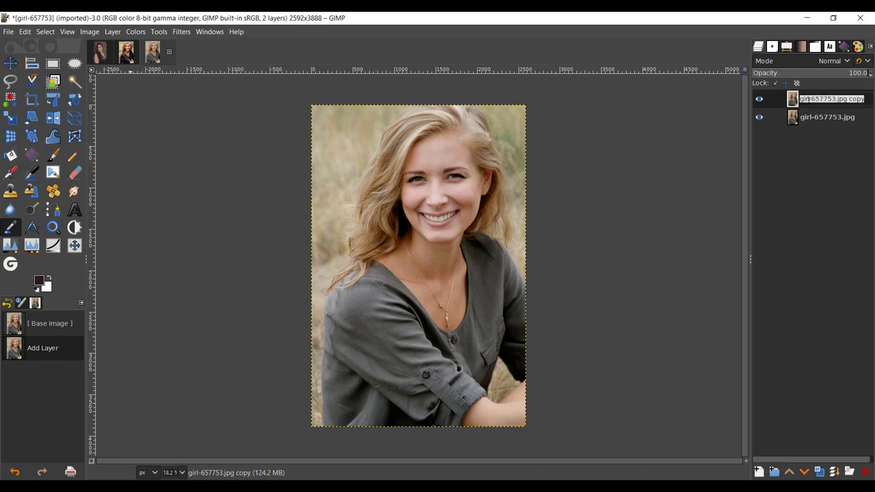
pyautogui.write('GRADIEN')
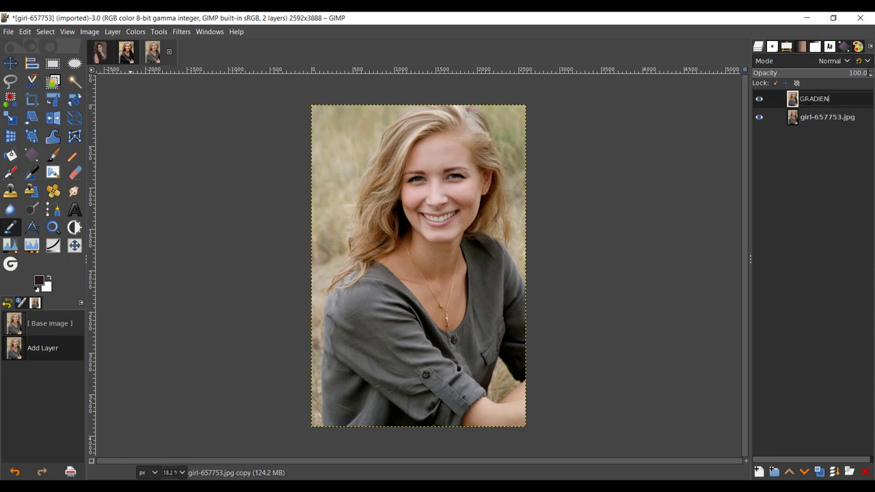
pyautogui.write('T MAP')
pyautogui.press('Return')
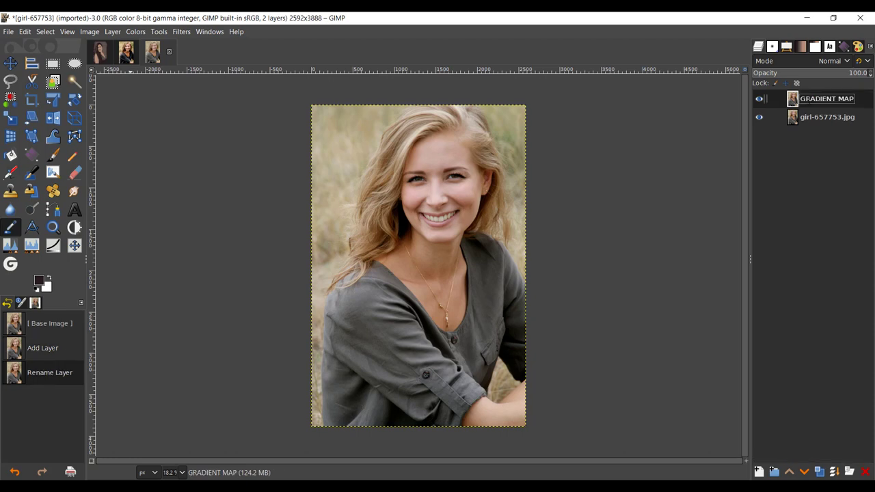
pyautogui.doubleClick(809, 99)
pyautogui.click(804, 128)
pyautogui.click(824, 61)
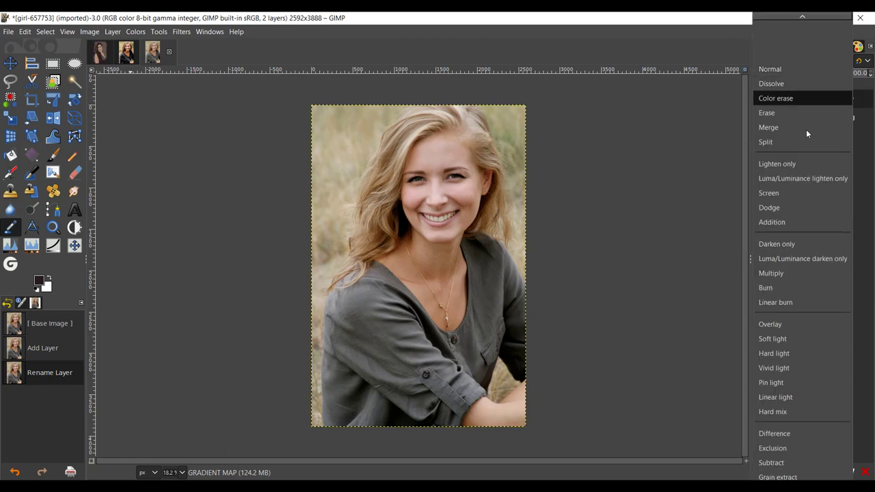
# Set the GRADIENT MAP layer to Soft light and apply a Gradient Map to it
pyautogui.click(821, 339)
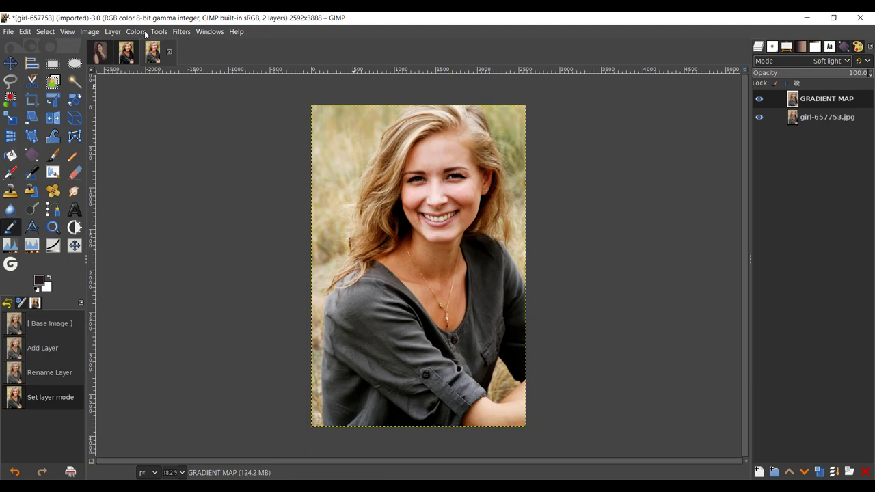
pyautogui.click(143, 33)
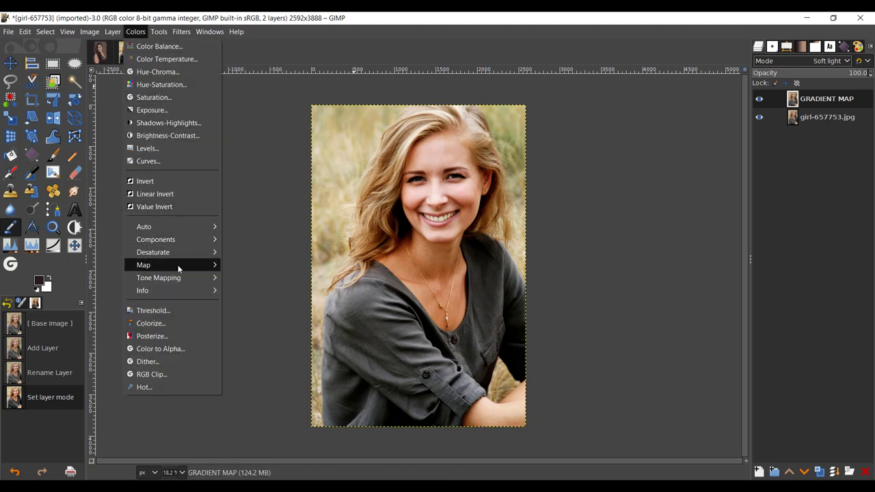
pyautogui.moveTo(189, 269)
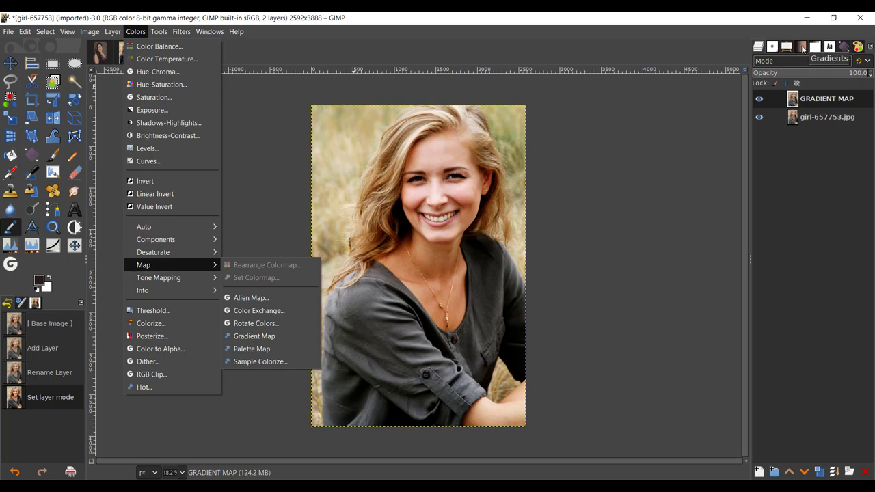
pyautogui.click(278, 336)
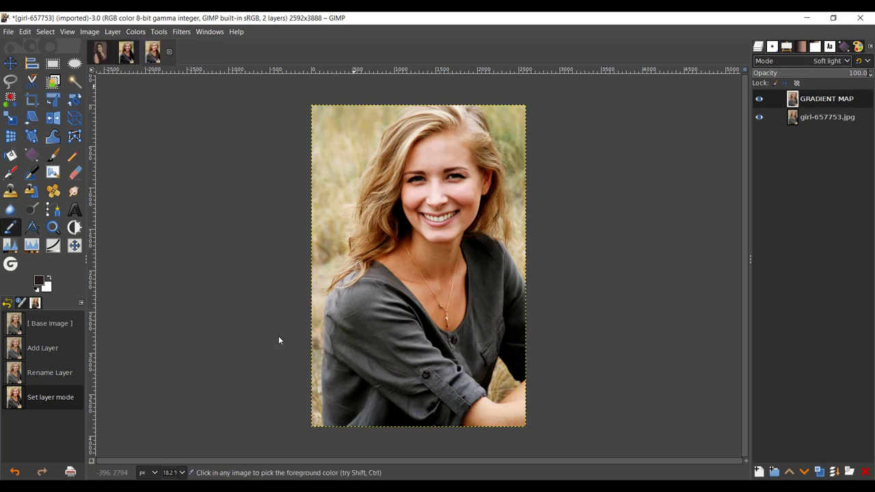
# Return the layer to Normal blending and compare it with the girl-in-purple image
pyautogui.click(811, 61)
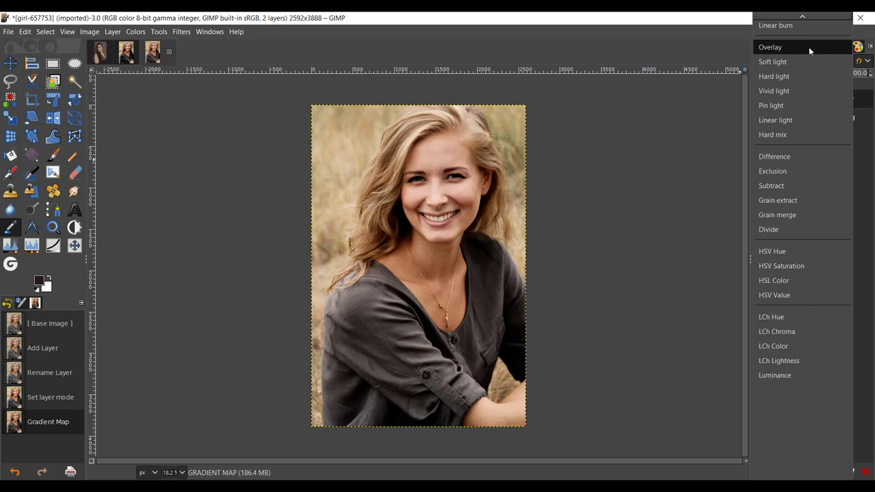
pyautogui.scroll(5, 808, 47)
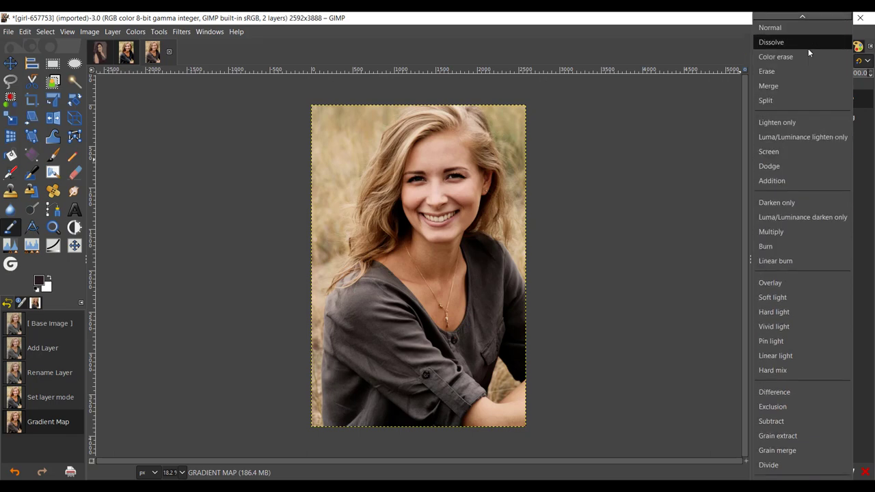
pyautogui.click(788, 28)
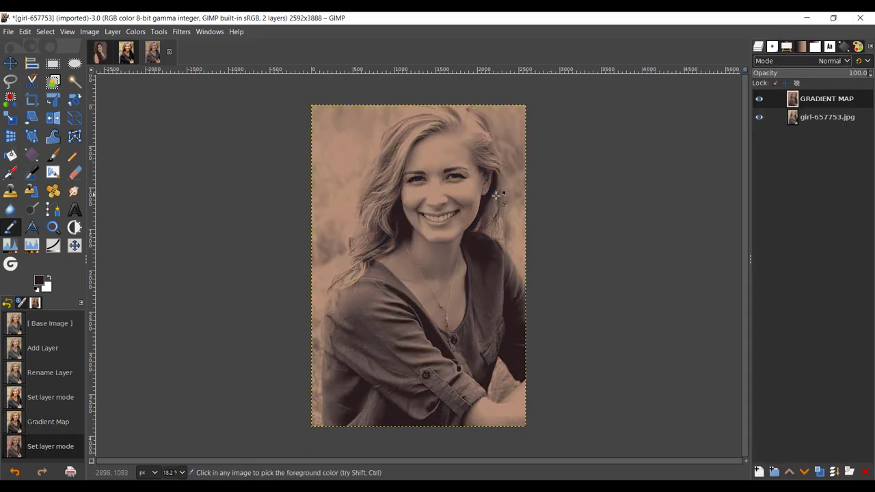
pyautogui.click(103, 55)
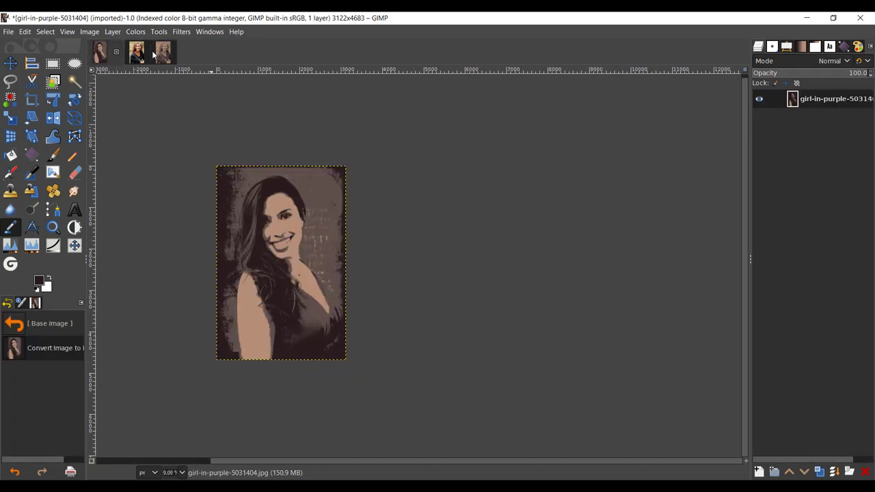
pyautogui.click(157, 54)
pyautogui.click(102, 53)
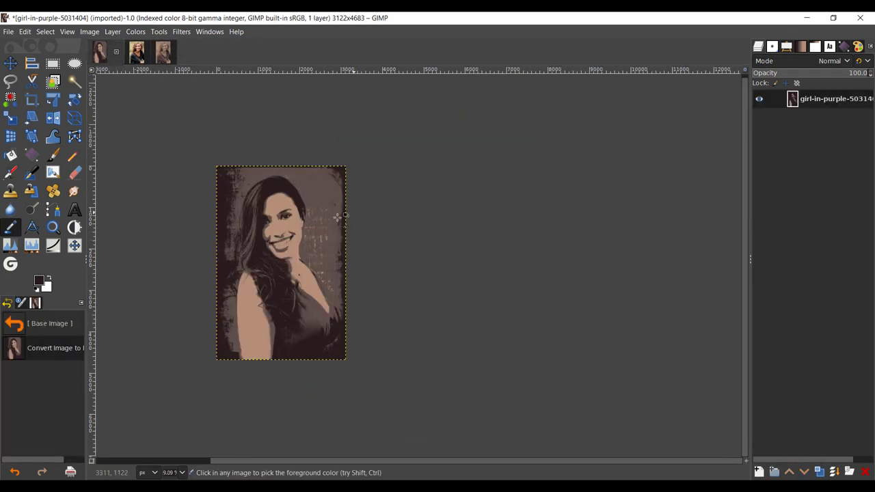
pyautogui.scroll(2, 338, 216)
pyautogui.scroll(-3, 262, 255)
pyautogui.scroll(1, 285, 261)
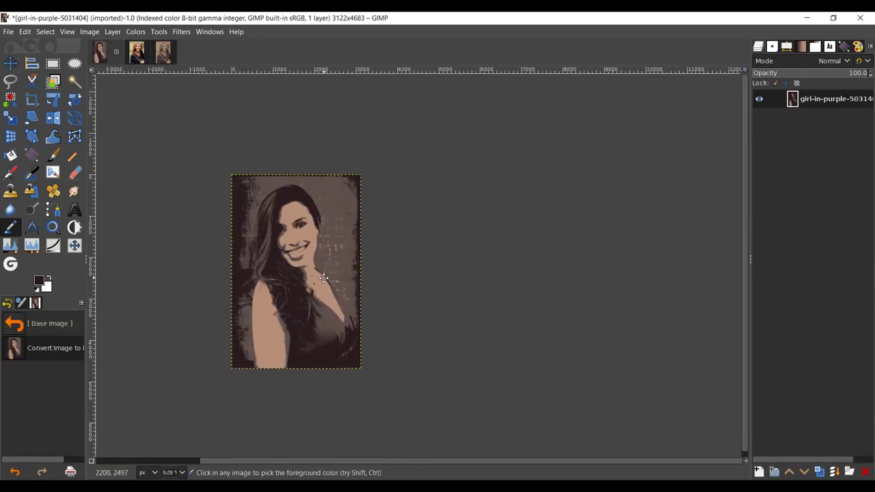
pyautogui.scroll(2, 324, 279)
# Set the GRADIENT MAP layer of girl-657753 to Soft light
pyautogui.click(163, 53)
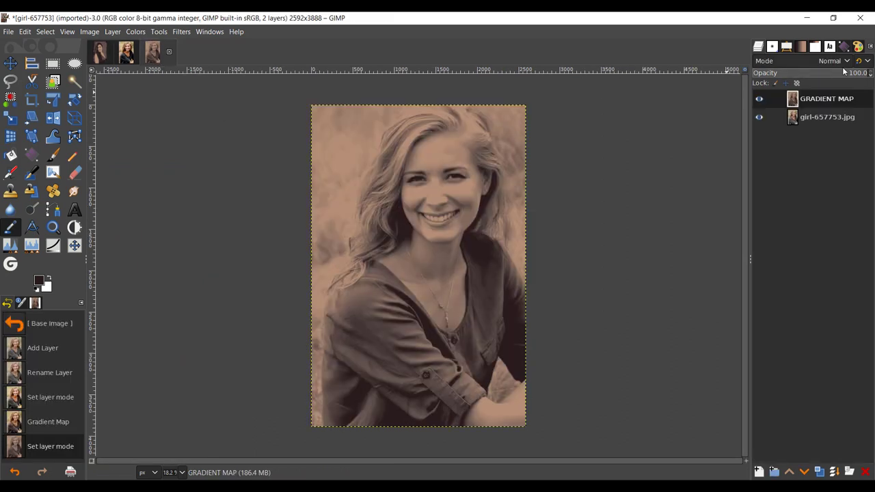
pyautogui.click(822, 61)
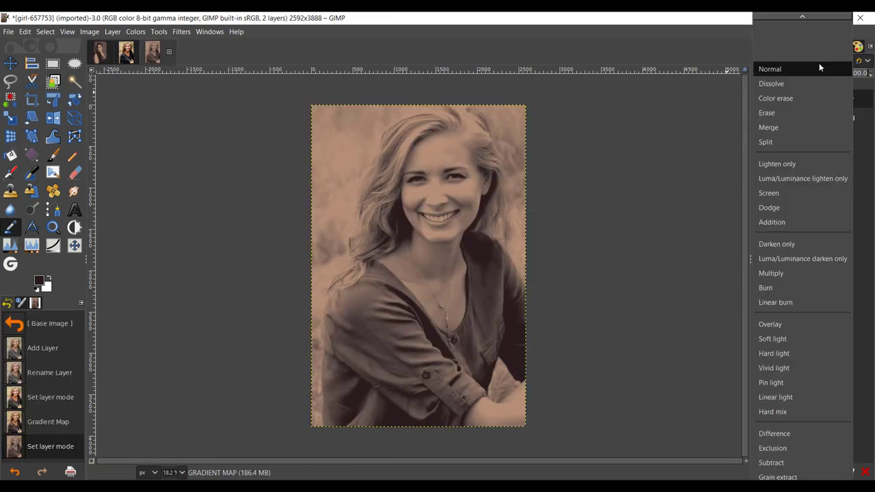
pyautogui.click(774, 339)
# Duplicate the portrait layer and sample the nose's pink skin tone as the Color Exchange source colour
pyautogui.click(812, 117)
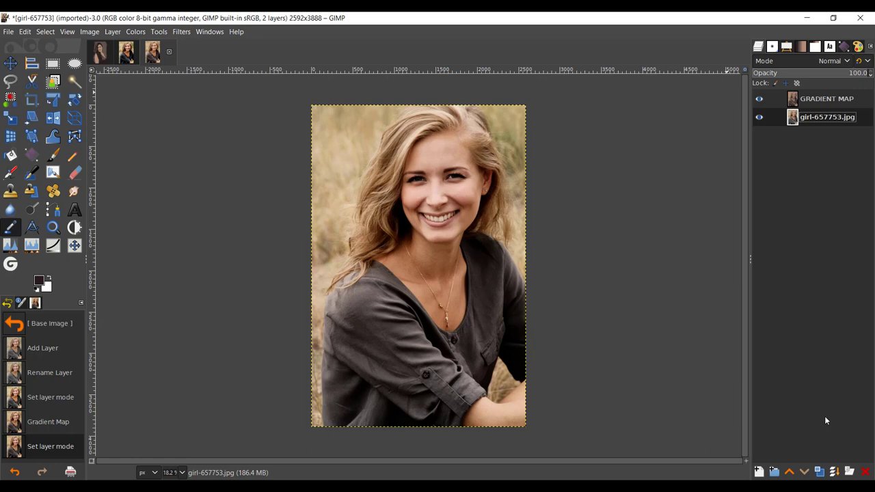
pyautogui.click(823, 476)
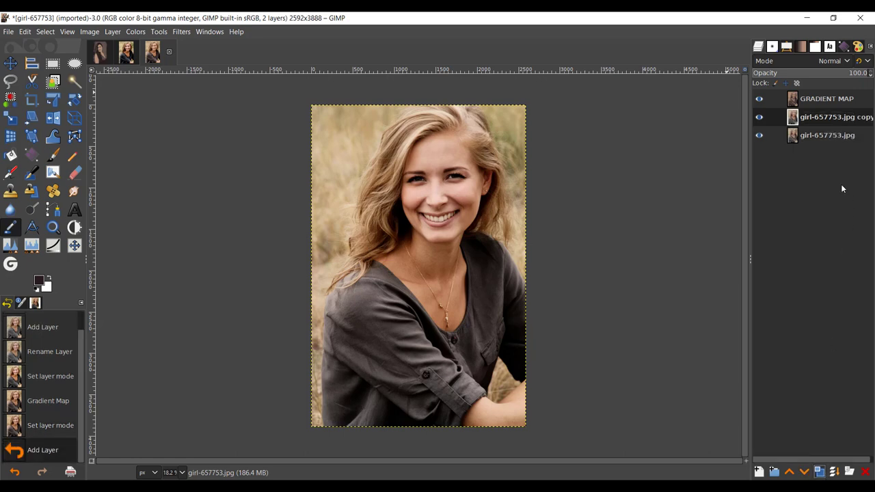
pyautogui.click(136, 32)
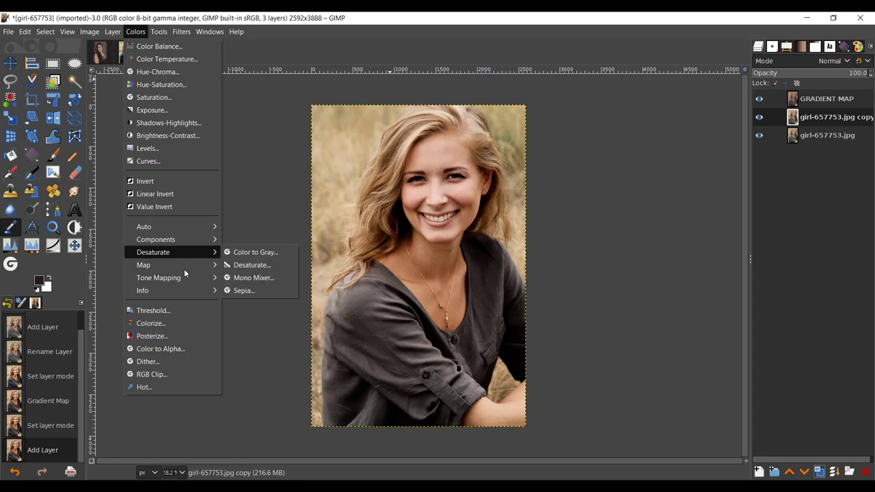
pyautogui.moveTo(190, 268)
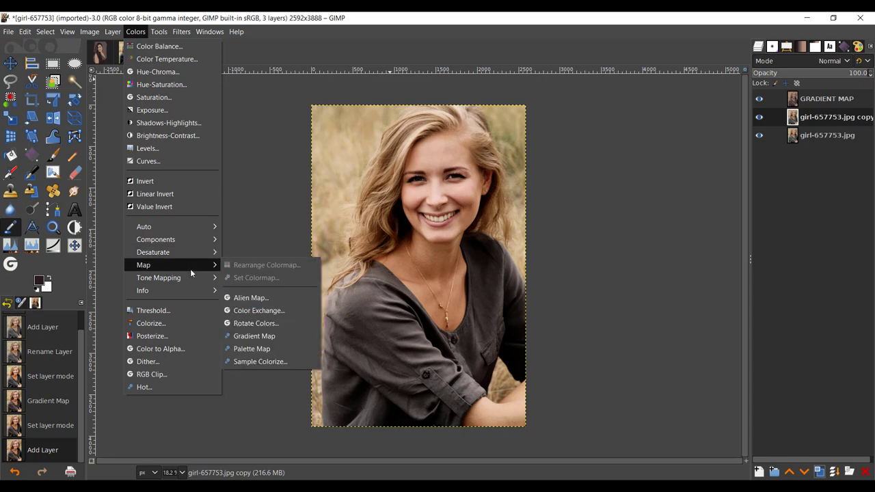
pyautogui.click(255, 310)
pyautogui.scroll(3, 426, 217)
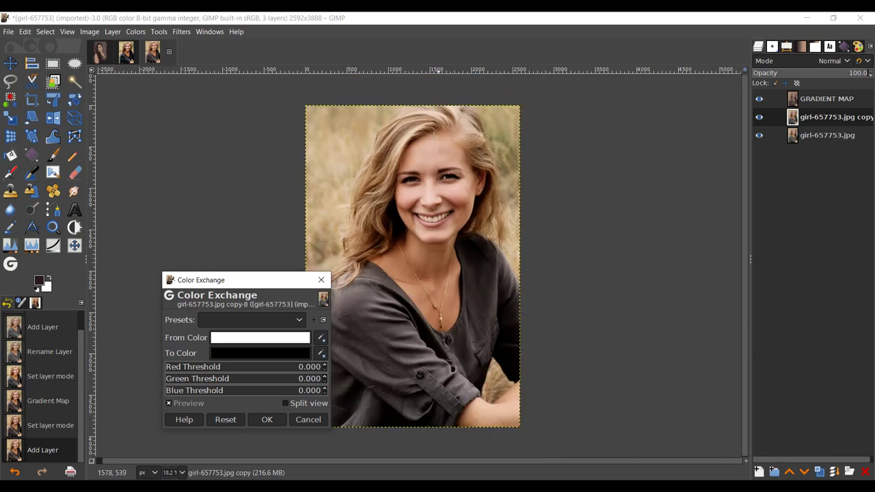
pyautogui.scroll(4, 387, 209)
pyautogui.scroll(-2, 387, 210)
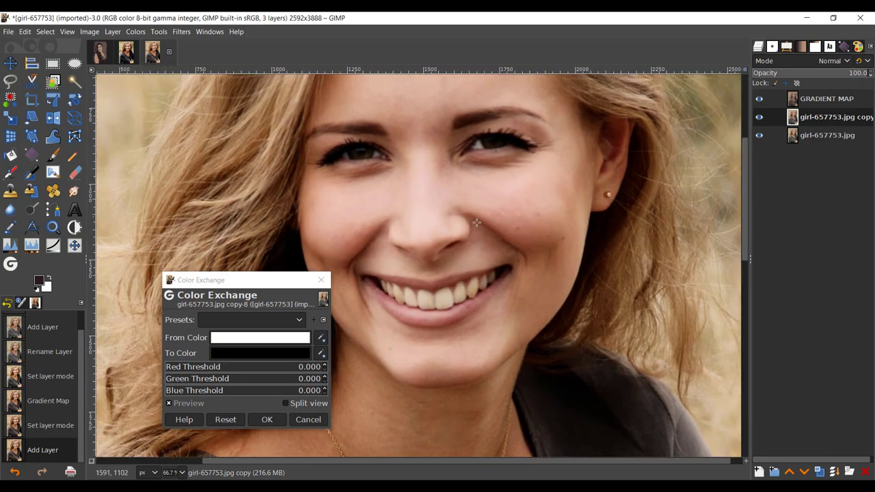
pyautogui.click(321, 338)
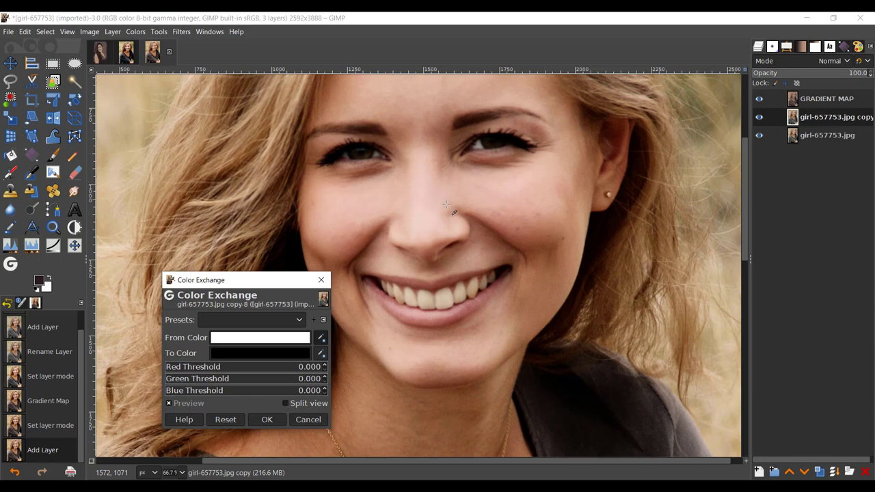
pyautogui.scroll(3, 396, 171)
pyautogui.scroll(-2, 391, 148)
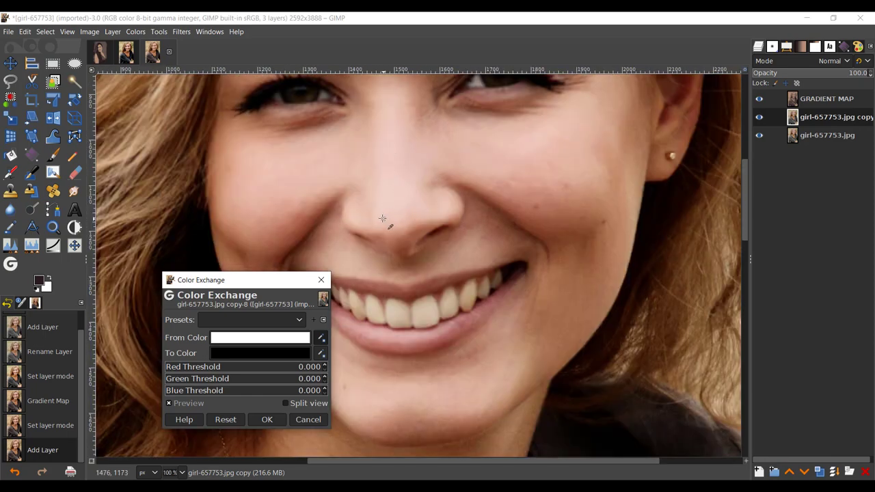
pyautogui.click(392, 143)
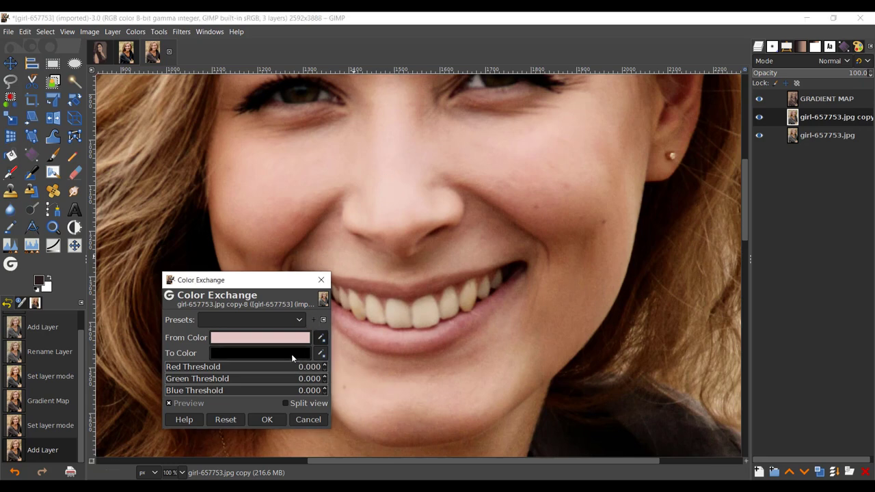
# Replace that pink with tan b48f77, with red, green and blue thresholds at 1.000
pyautogui.click(291, 355)
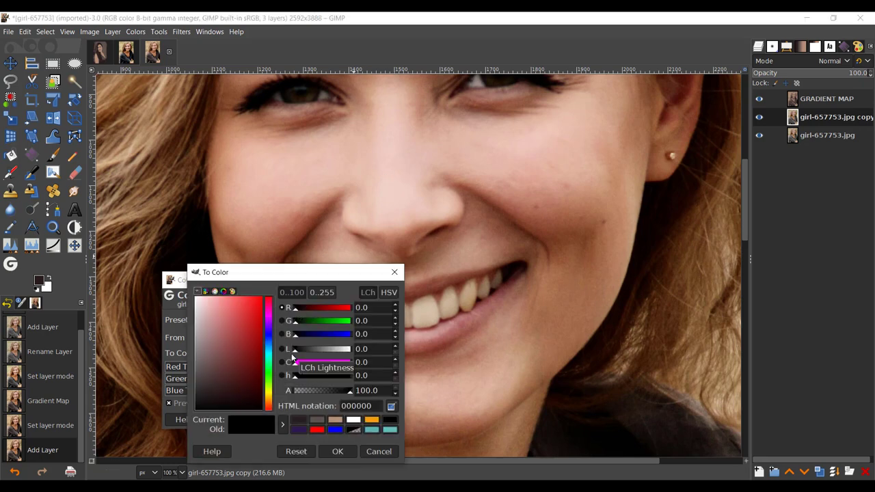
pyautogui.click(337, 420)
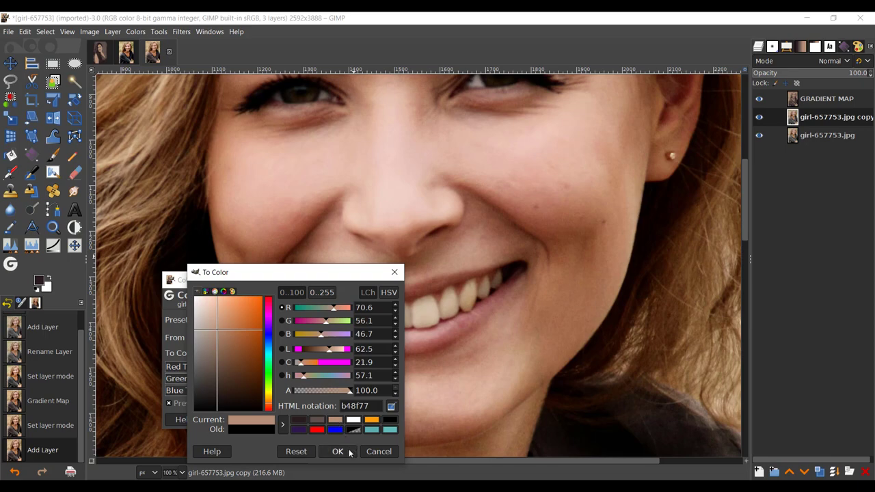
pyautogui.click(338, 451)
pyautogui.scroll(-3, 408, 311)
pyautogui.scroll(-2, 408, 311)
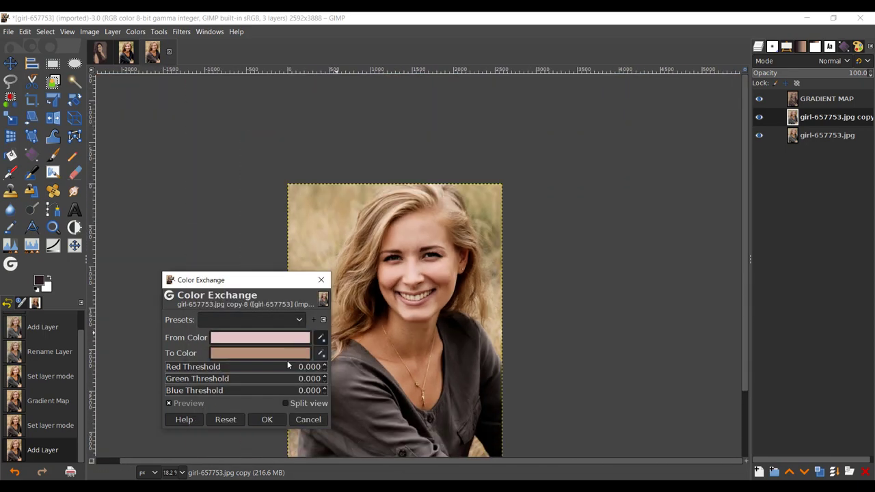
pyautogui.moveTo(292, 367); pyautogui.dragTo(334, 380)
pyautogui.moveTo(275, 395); pyautogui.dragTo(323, 395)
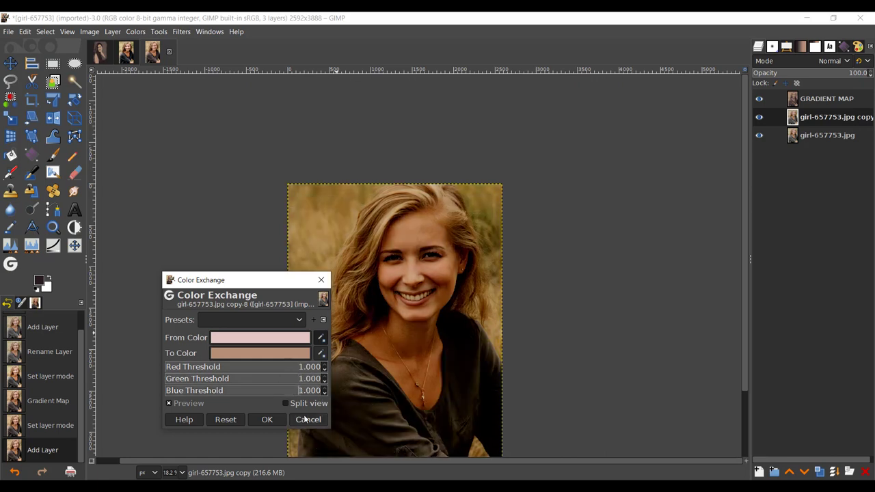
pyautogui.click(277, 417)
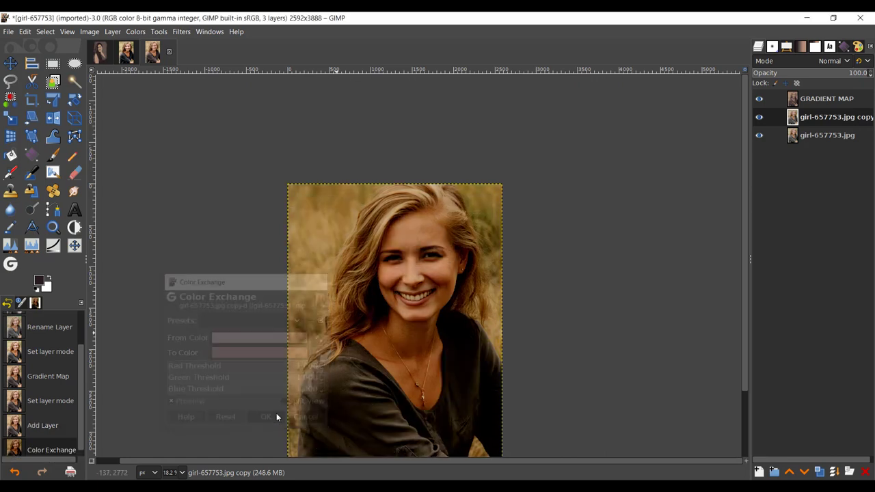
# Start a second Color Exchange, sampling the shirt's black as the source colour
pyautogui.click(140, 32)
pyautogui.moveTo(198, 266)
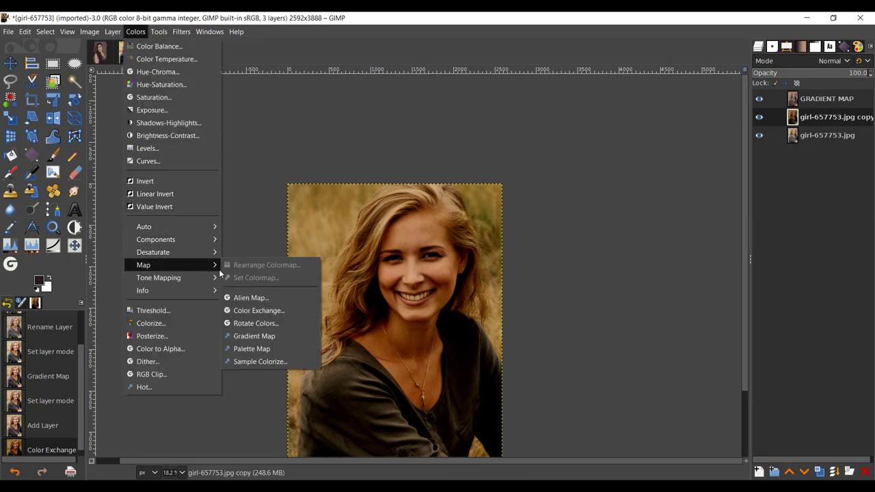
pyautogui.click(258, 310)
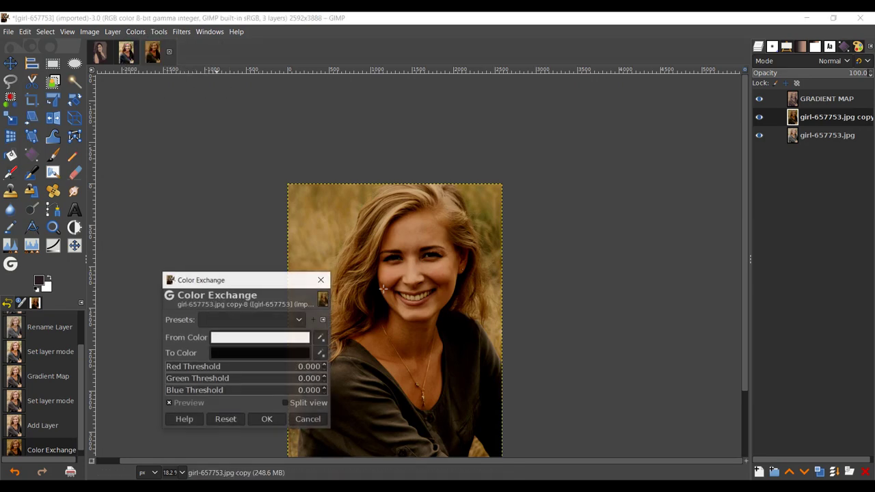
pyautogui.scroll(6, 385, 299)
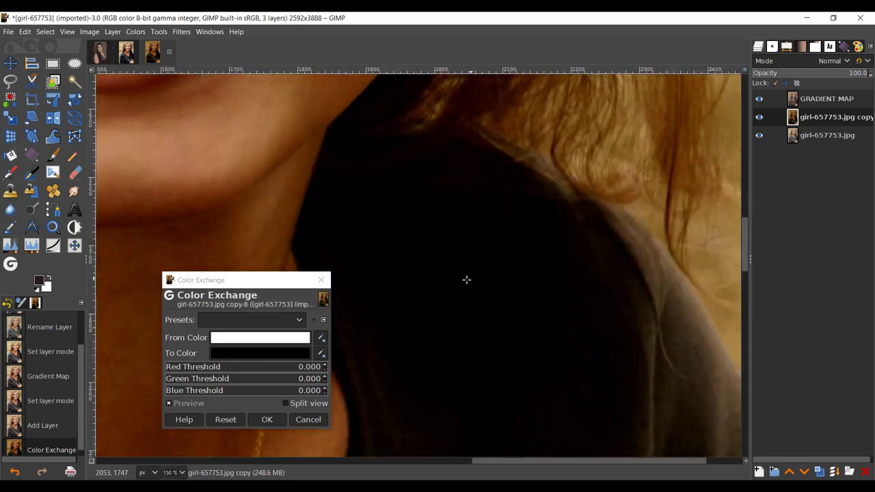
pyautogui.click(321, 340)
pyautogui.click(512, 258)
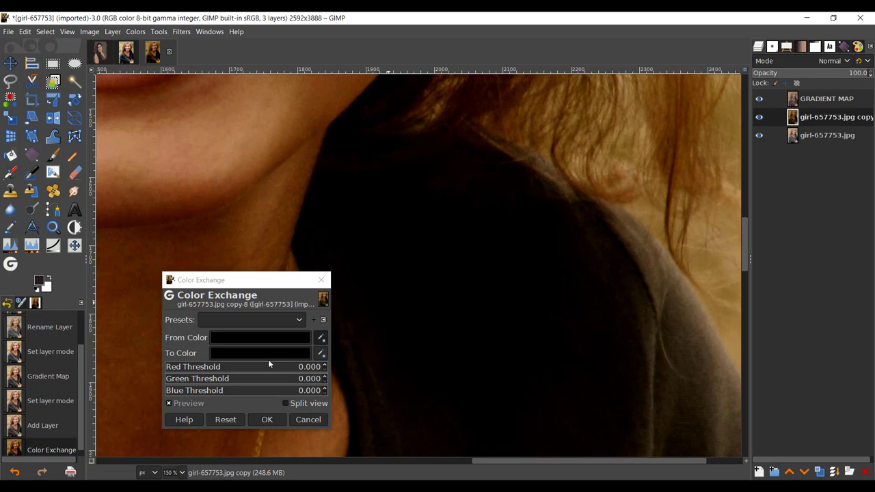
# Swap the black for dark brown 291d1e at 1.000 thresholds and apply it
pyautogui.click(241, 353)
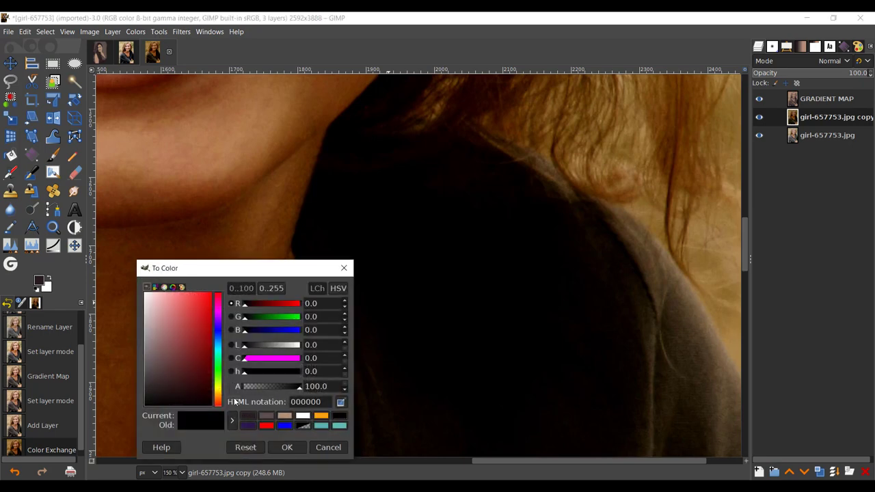
pyautogui.click(252, 416)
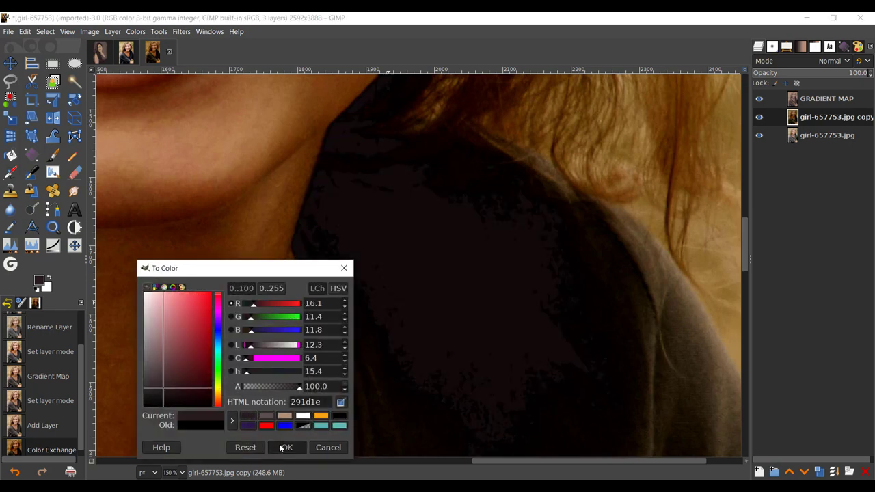
pyautogui.click(287, 447)
pyautogui.scroll(-3, 403, 359)
pyautogui.scroll(-3, 394, 363)
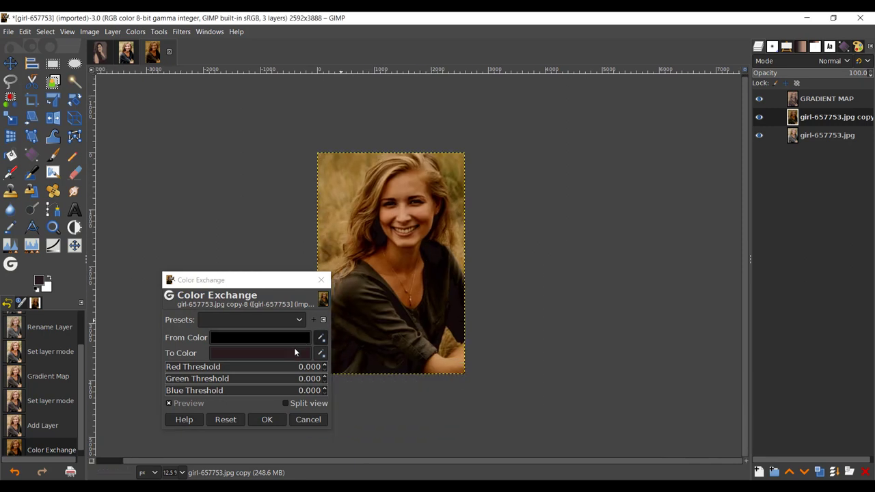
pyautogui.scroll(10, 276, 369)
pyautogui.scroll(10, 274, 380)
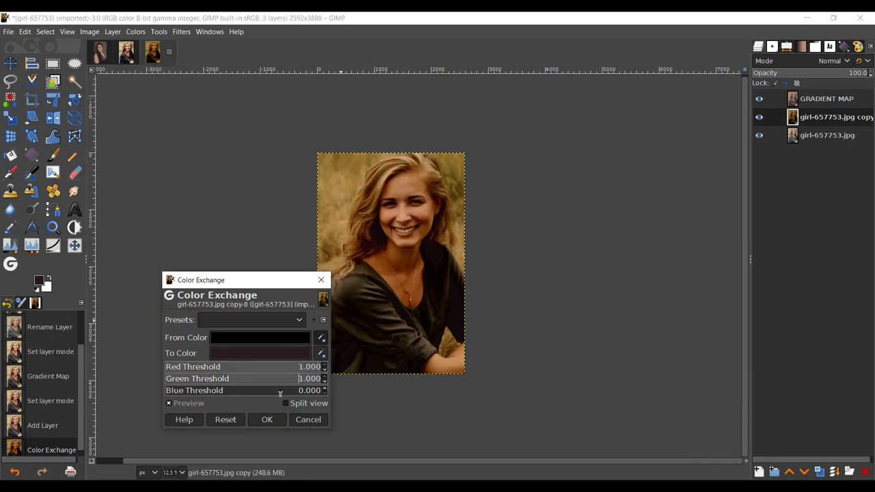
pyautogui.scroll(8, 287, 391)
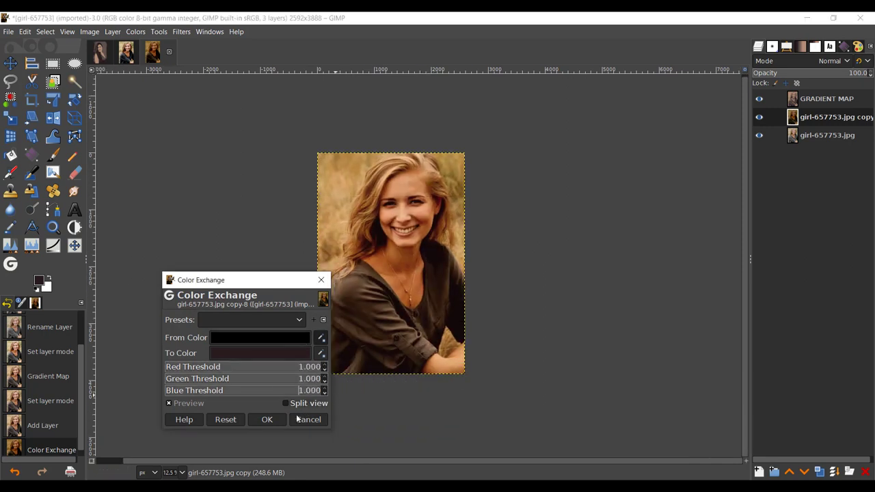
pyautogui.click(266, 420)
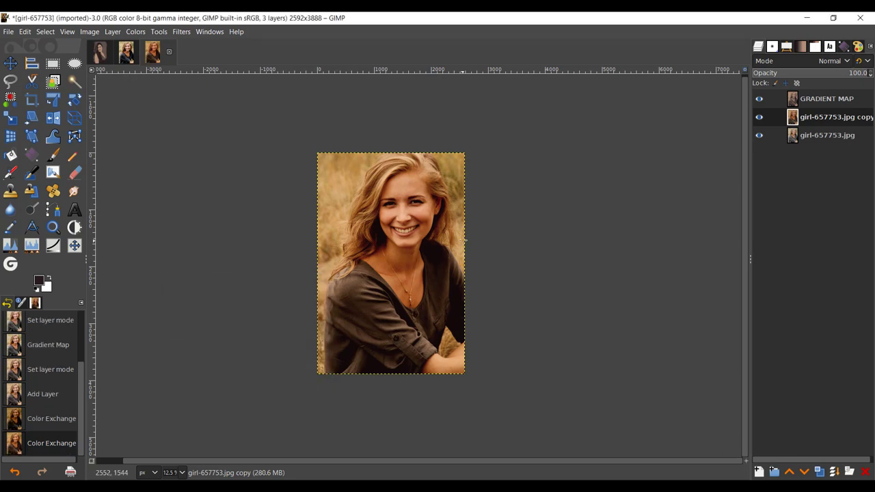
# Start a third Color Exchange, sampling the cheek's warm skin brown as the source colour
pyautogui.click(135, 32)
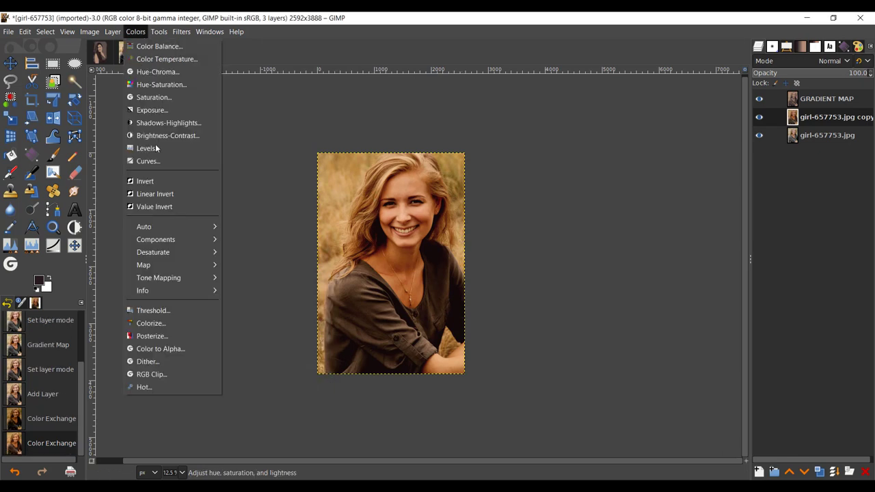
pyautogui.moveTo(180, 264)
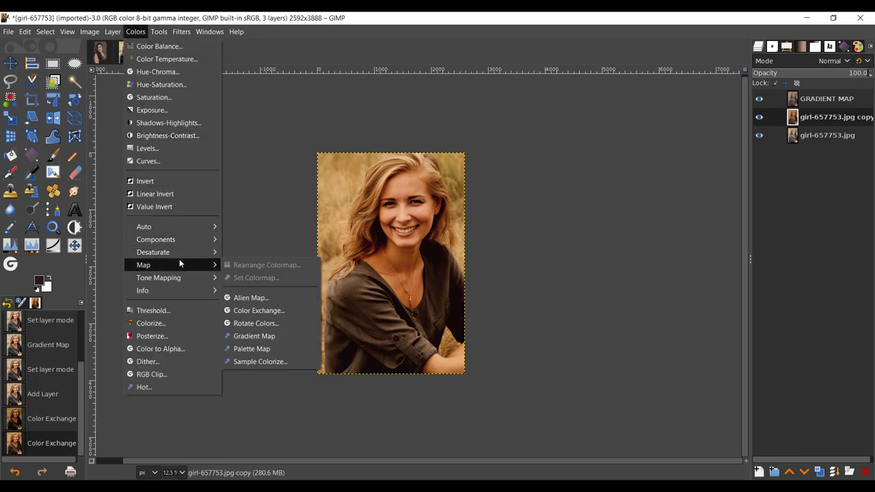
pyautogui.click(280, 311)
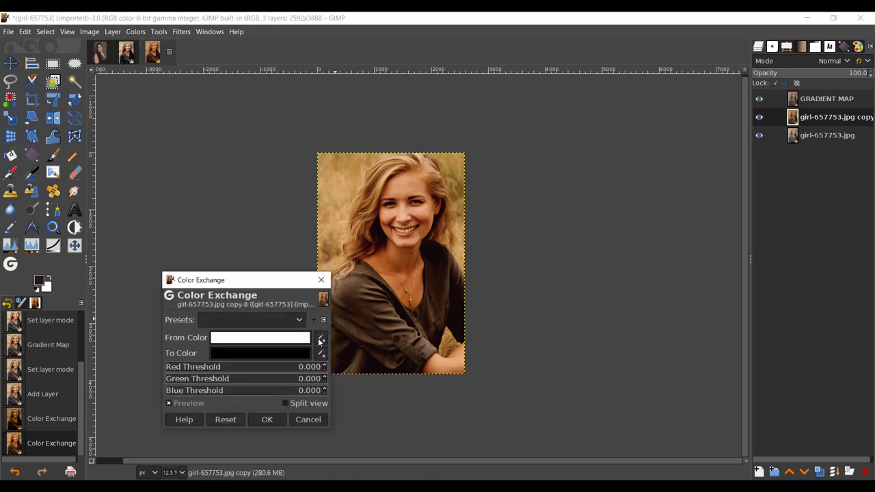
pyautogui.click(320, 342)
pyautogui.scroll(3, 400, 248)
pyautogui.scroll(1, 341, 234)
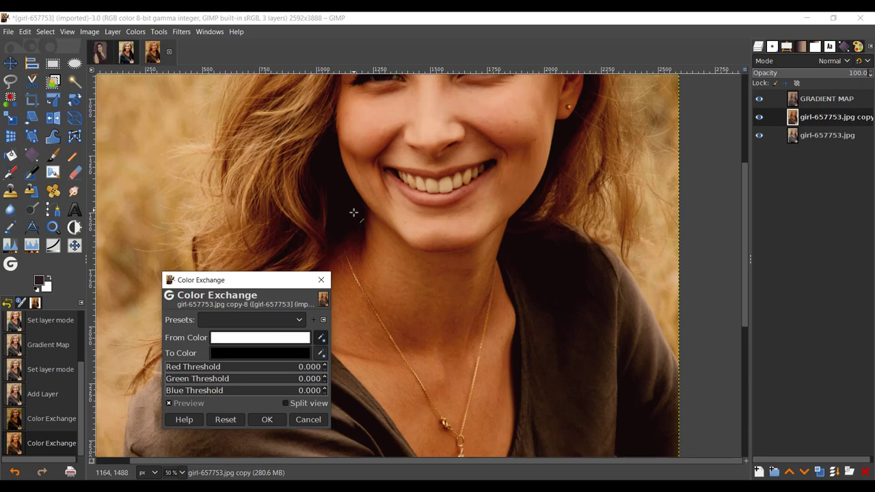
pyautogui.scroll(2, 353, 226)
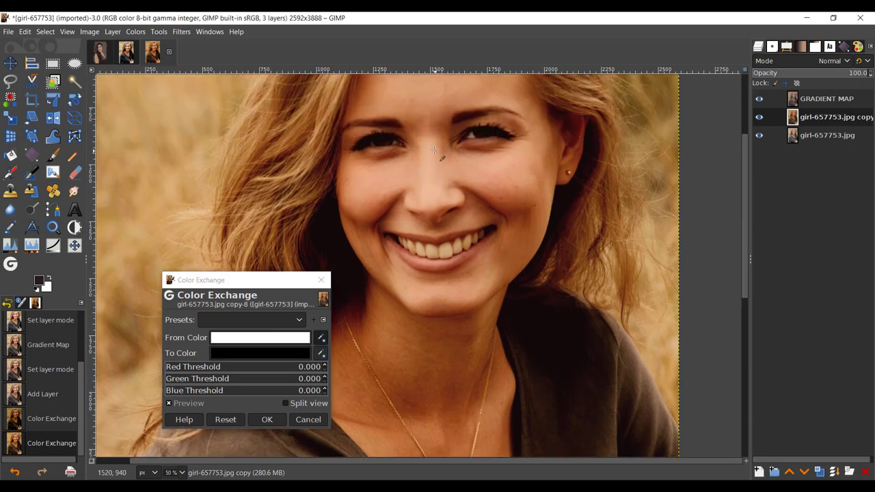
pyautogui.moveTo(344, 171); pyautogui.dragTo(402, 191)
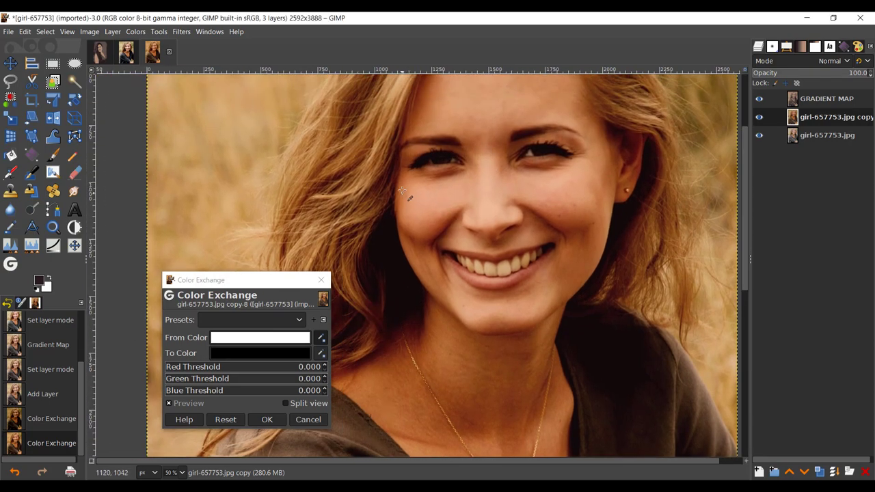
pyautogui.scroll(2, 402, 191)
pyautogui.scroll(2, 482, 316)
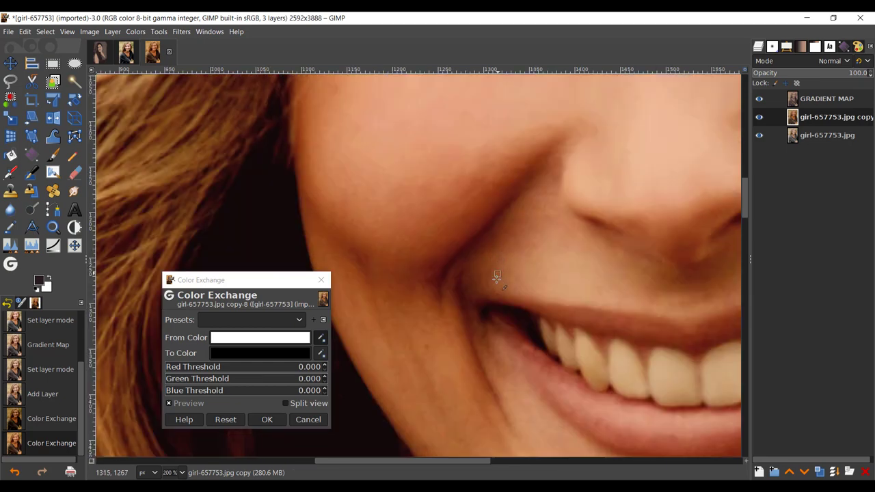
pyautogui.click(490, 266)
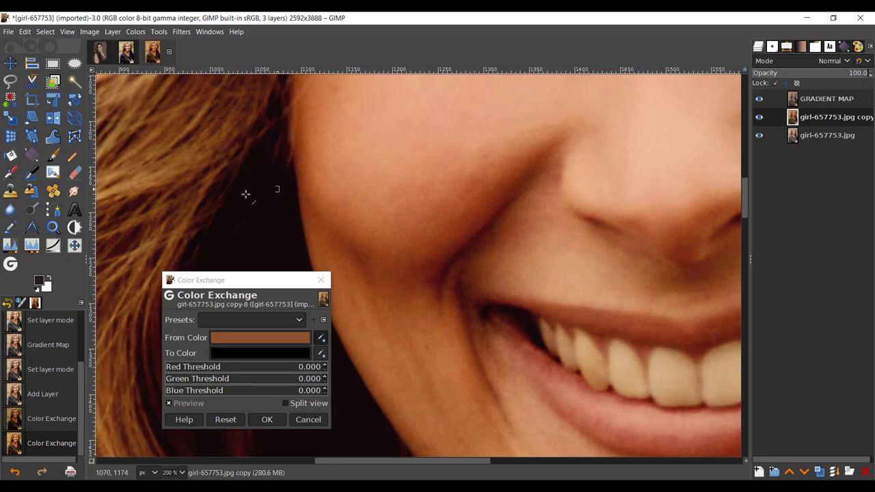
# Set grey-brown 5f504b as the replacement, raising red and green thresholds to 1.000
pyautogui.scroll(-3, 410, 206)
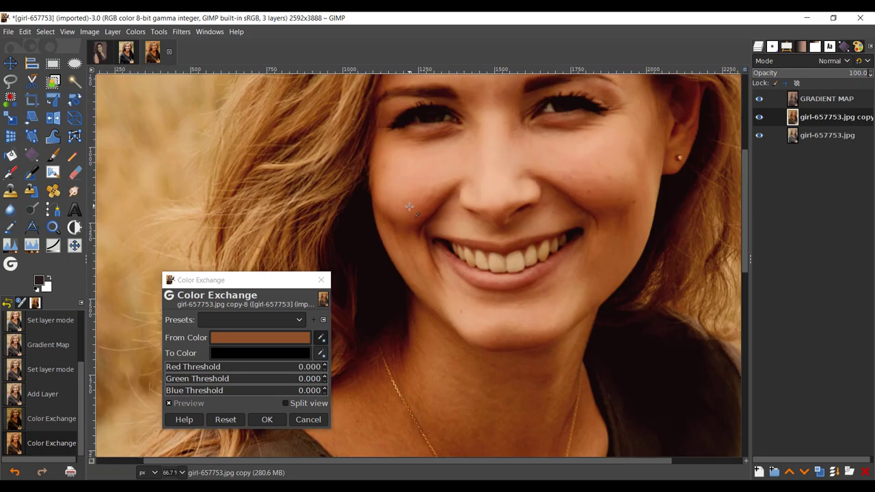
pyautogui.click(266, 353)
pyautogui.click(290, 420)
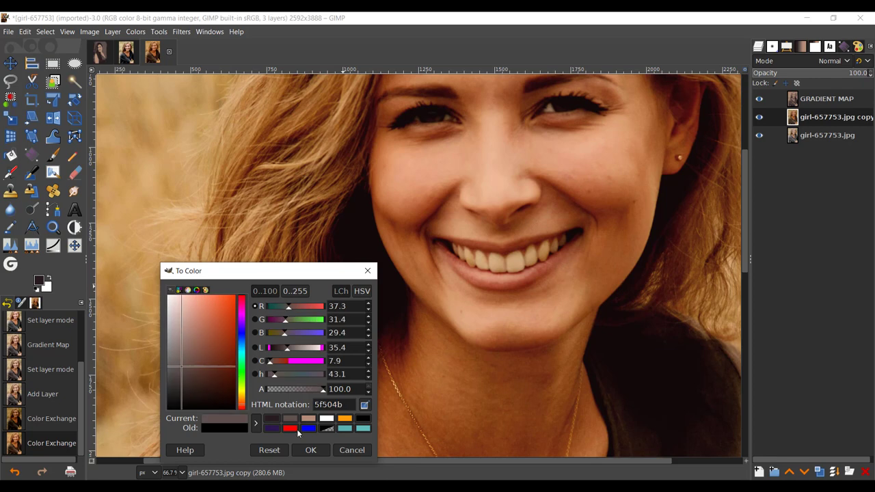
pyautogui.click(308, 450)
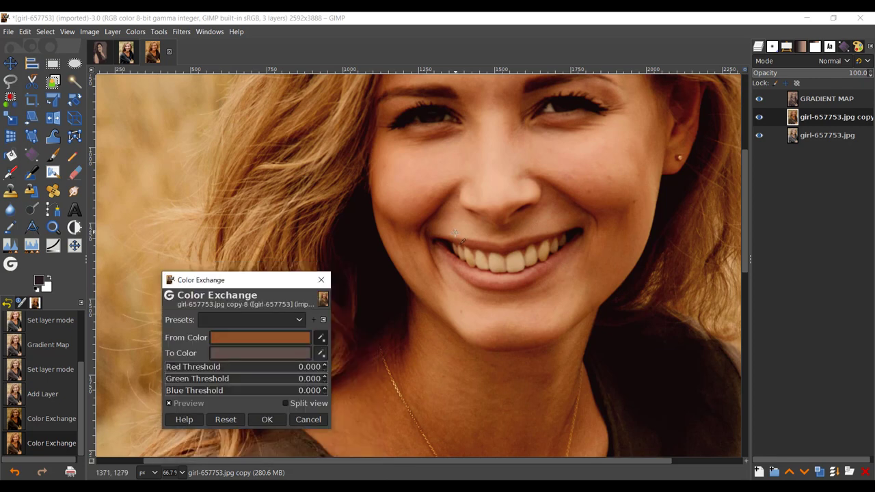
pyautogui.moveTo(288, 369); pyautogui.dragTo(323, 392)
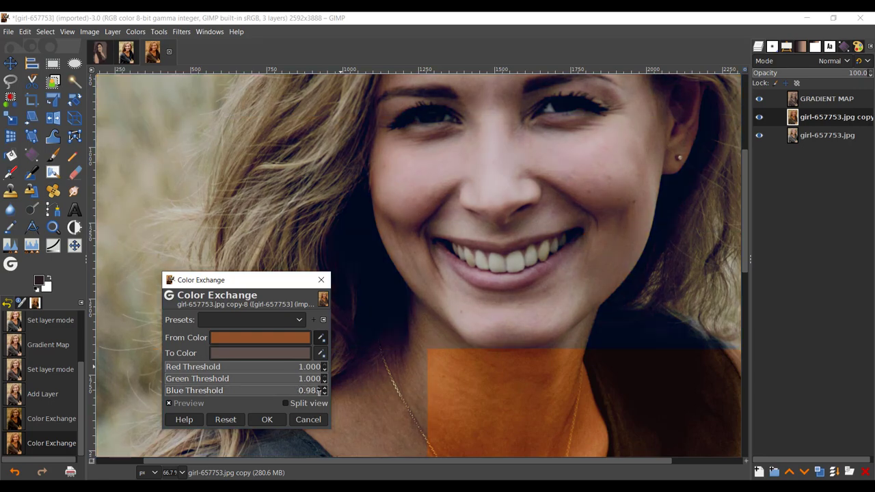
# Apply the third Color Exchange to the copy layer
pyautogui.click(283, 420)
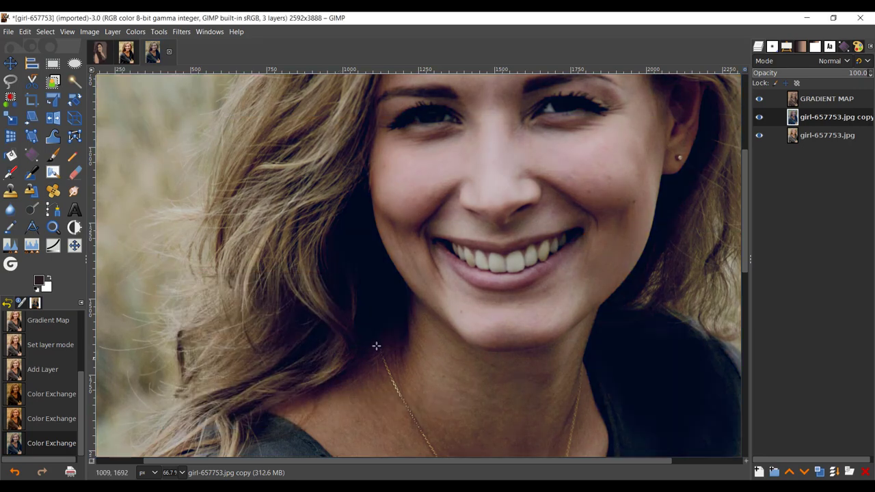
pyautogui.scroll(-5, 417, 185)
pyautogui.scroll(2, 417, 184)
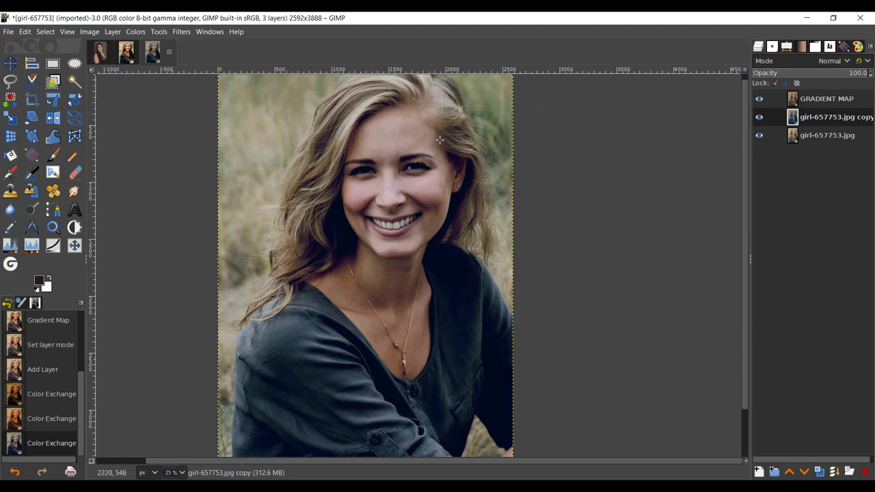
# Set the copy layer's blend mode to Soft light
pyautogui.click(773, 64)
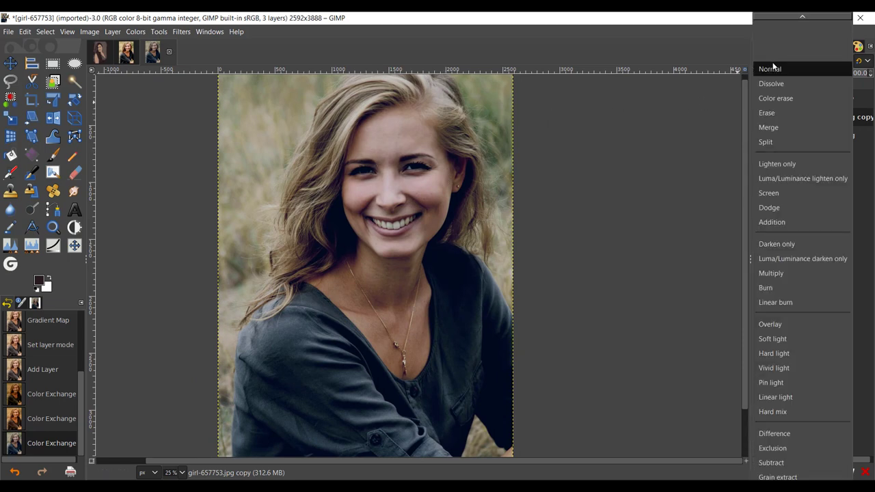
pyautogui.click(796, 340)
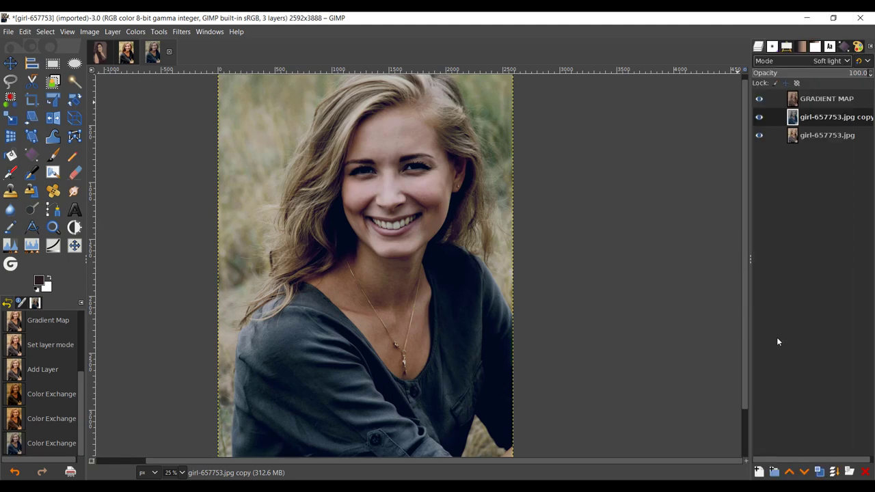
pyautogui.keyDown('ctrl'); pyautogui.scroll(-2, 469, 281); pyautogui.keyUp('ctrl')
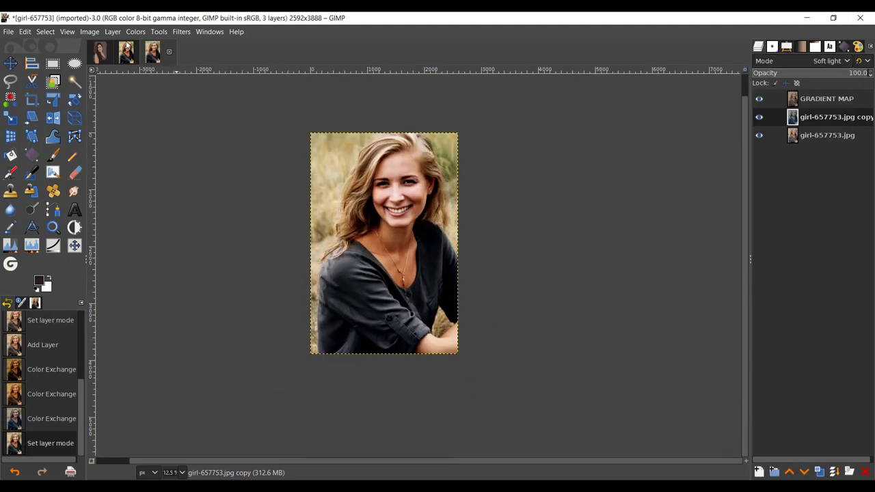
# Close the STOLEN IMAGE document
pyautogui.click(135, 53)
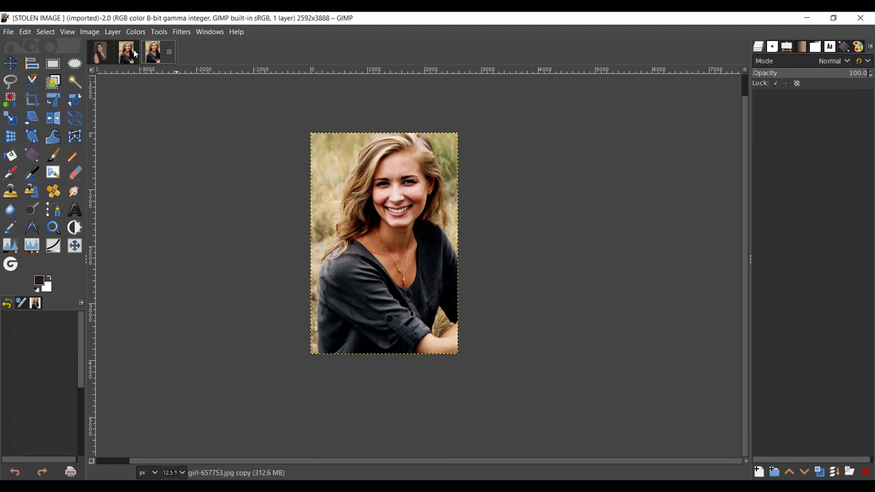
pyautogui.click(144, 53)
pyautogui.keyDown('ctrl'); pyautogui.scroll(1, 271, 171); pyautogui.keyUp('ctrl')
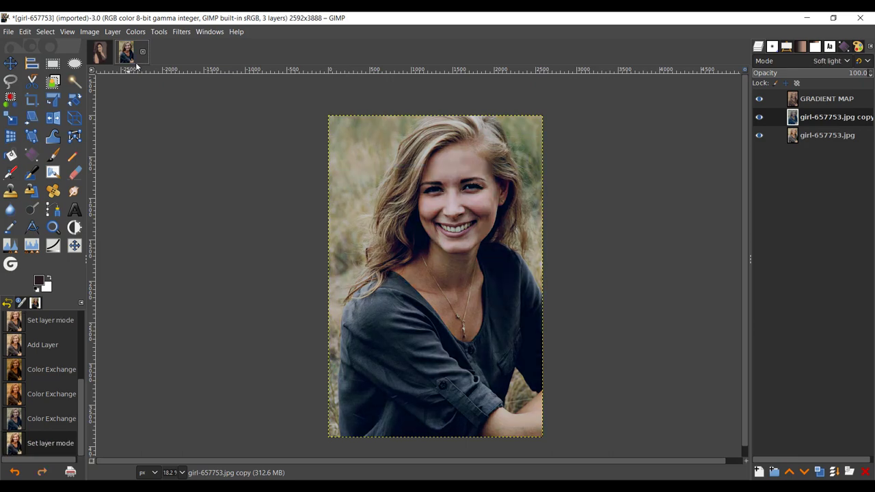
# Reopen STOLEN IMAGE.jpg from the recent files list
pyautogui.click(2, 32)
pyautogui.moveTo(141, 109)
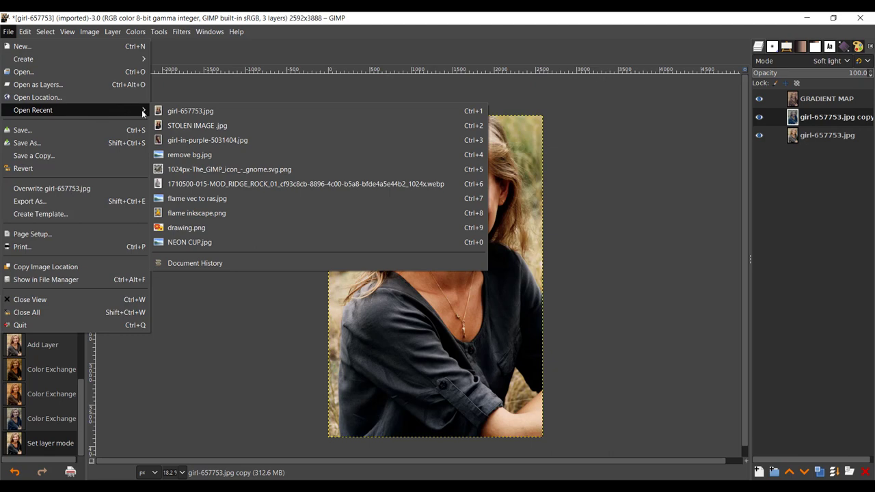
pyautogui.click(197, 125)
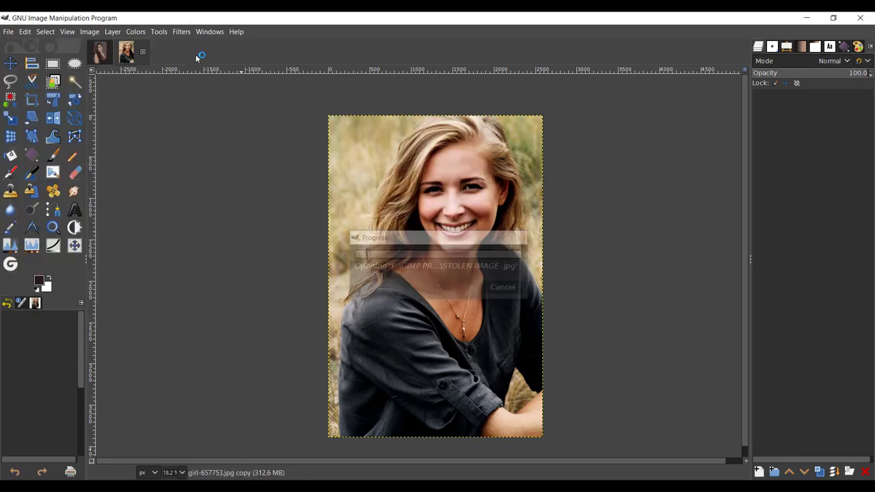
# On girl-657753, show only the original bottom layer, then restore all recolor layers
pyautogui.click(130, 60)
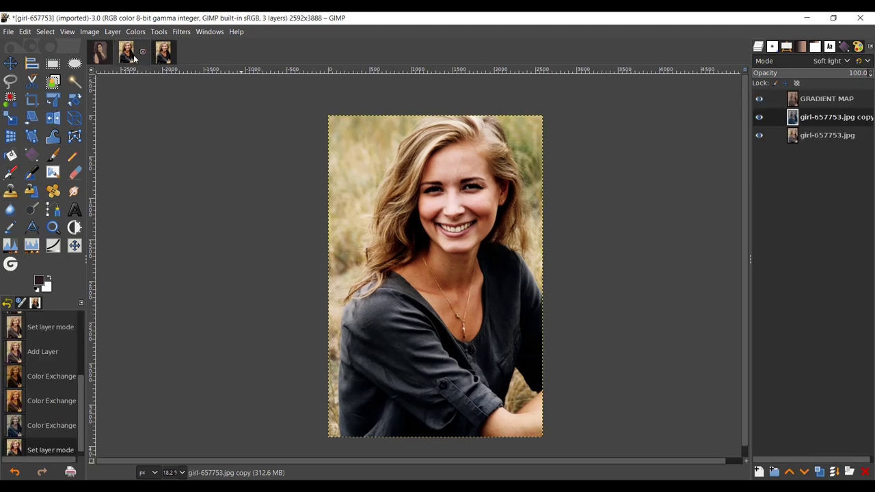
pyautogui.keyDown('shift'); pyautogui.click(759, 137); pyautogui.keyUp('shift')
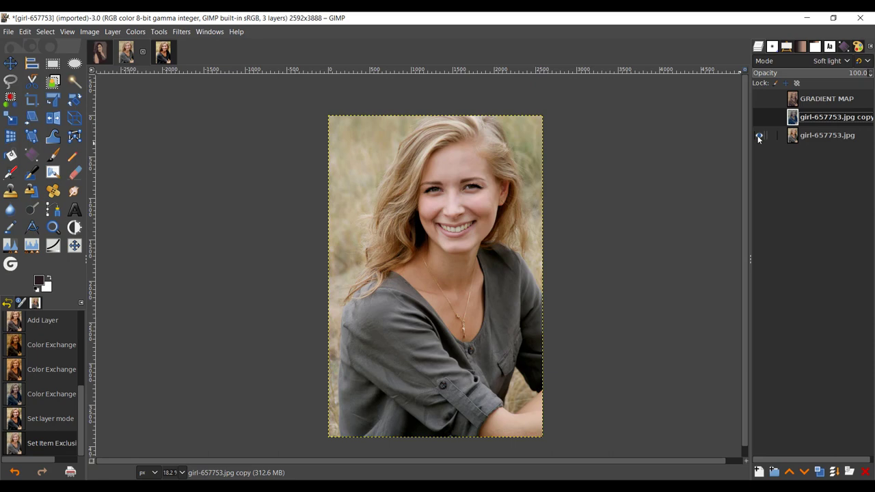
pyautogui.keyDown('shift'); pyautogui.click(758, 136); pyautogui.keyUp('shift')
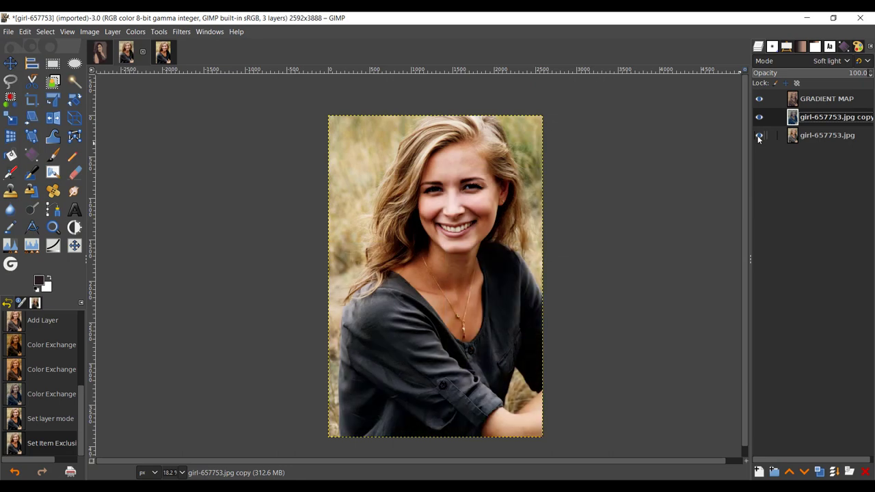
# Undo the indexed-colour conversion on the girl-in-purple photo, then return to girl-657753
pyautogui.click(100, 52)
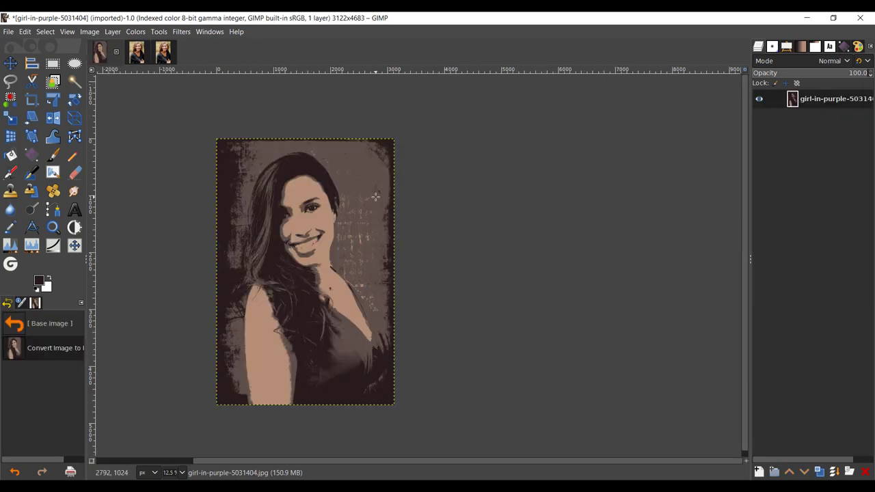
pyautogui.hotkey('ctrl', 'z')
pyautogui.moveTo(340, 257); pyautogui.dragTo(528, 215)
pyautogui.click(145, 61)
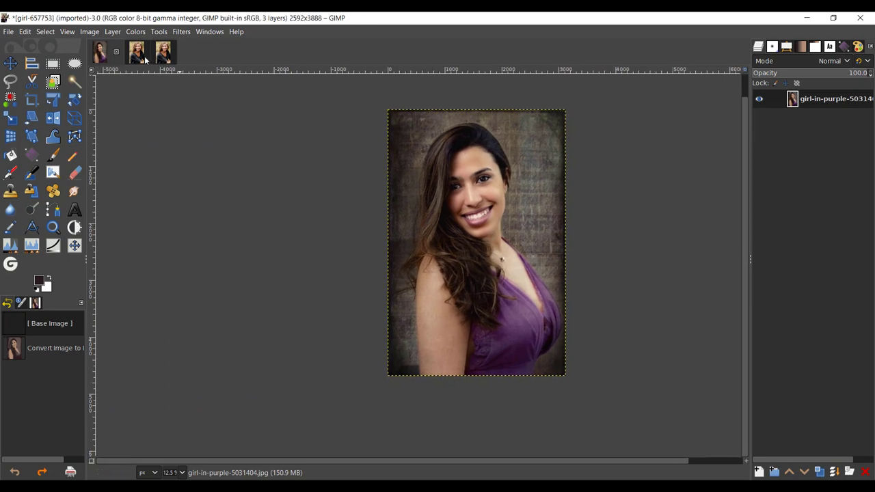